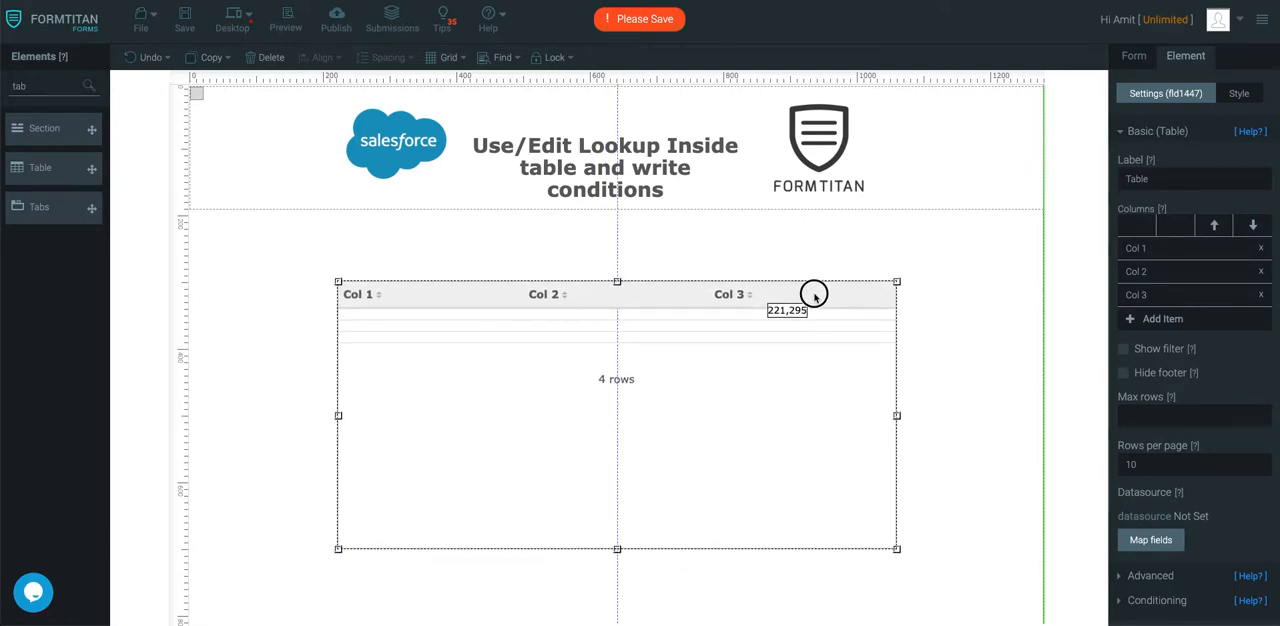
- Find the Lookup element and place it on the form just above the table
key(ctrl+a)
text(Look)
drag(76, 119, 365, 242)
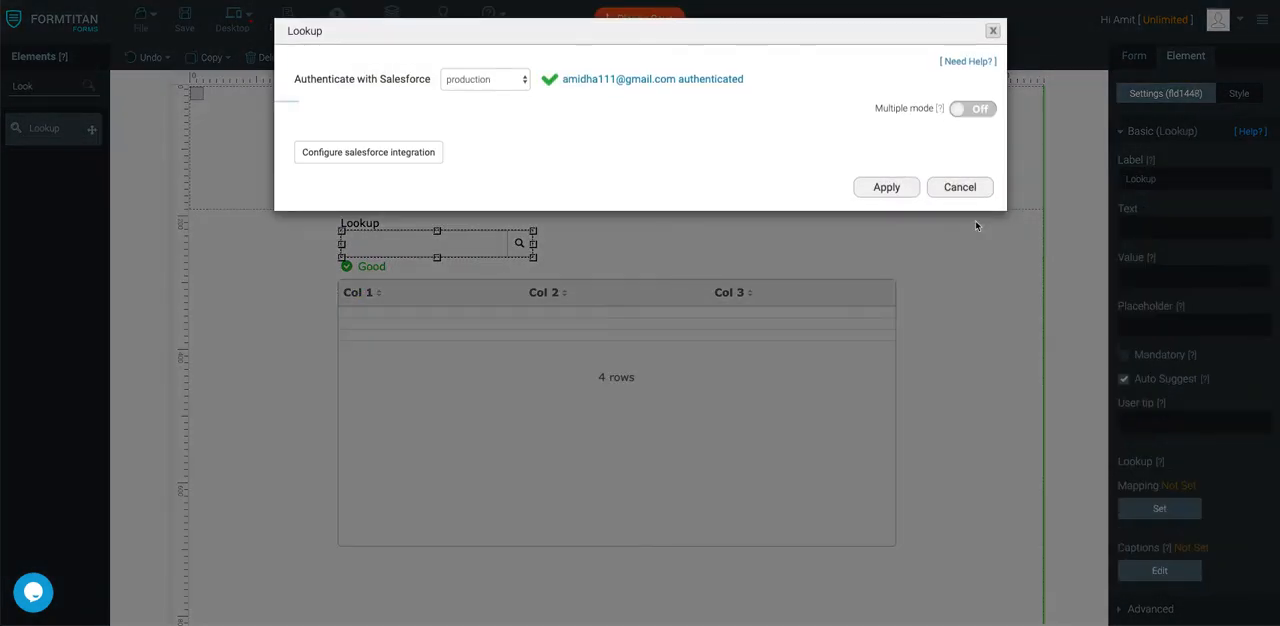
- Map the lookup to the Salesforce Account object and set its label to Account
click(422, 154)
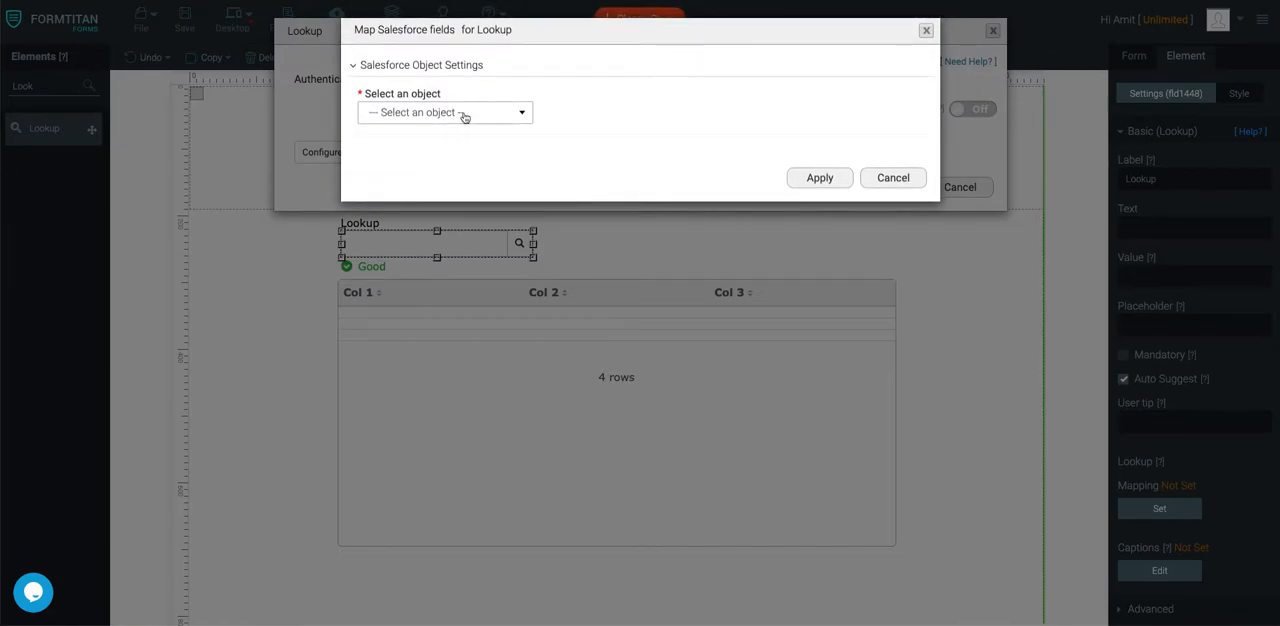
click(460, 118)
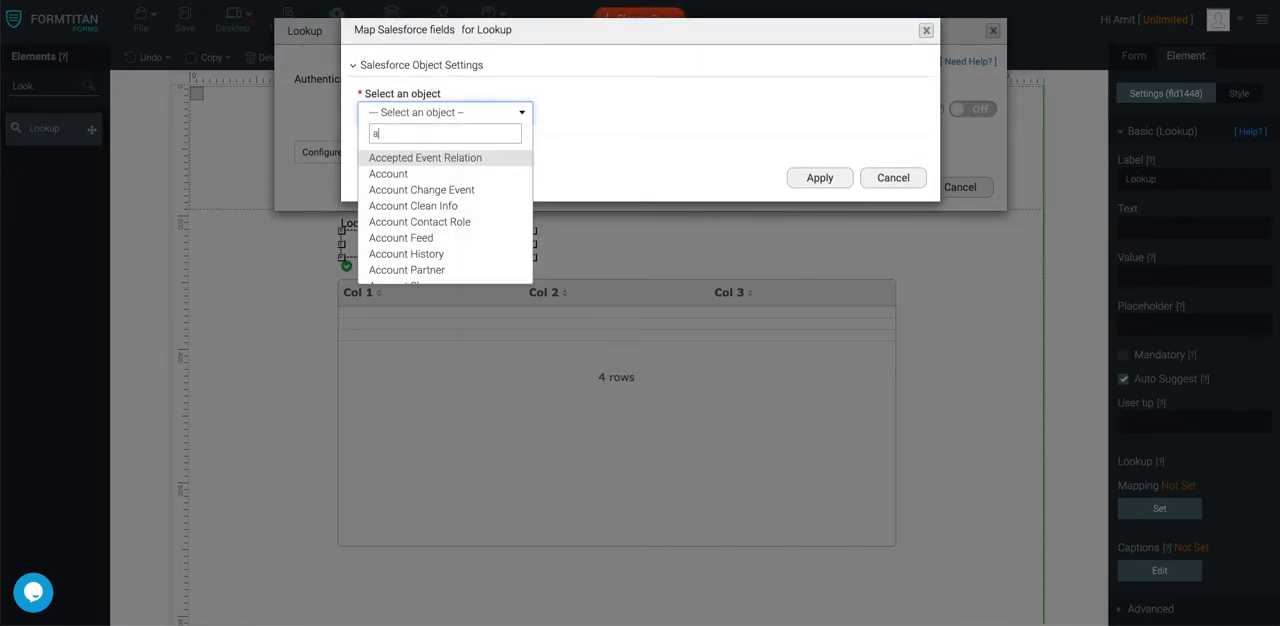
click(392, 190)
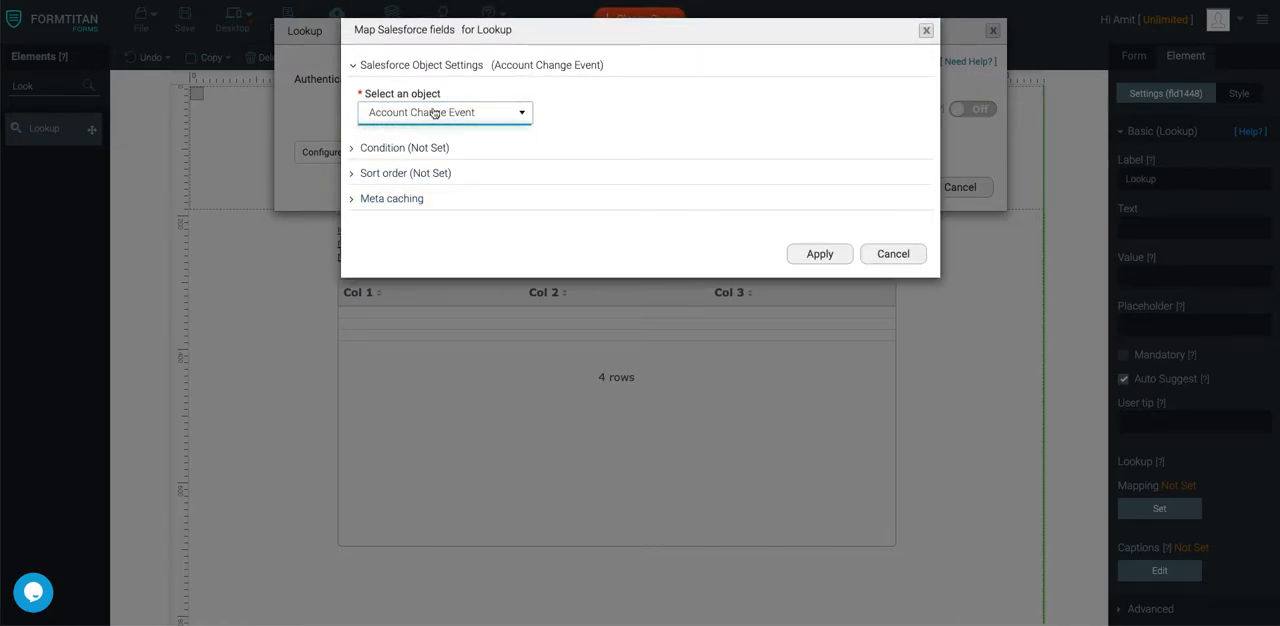
click(433, 112)
click(417, 172)
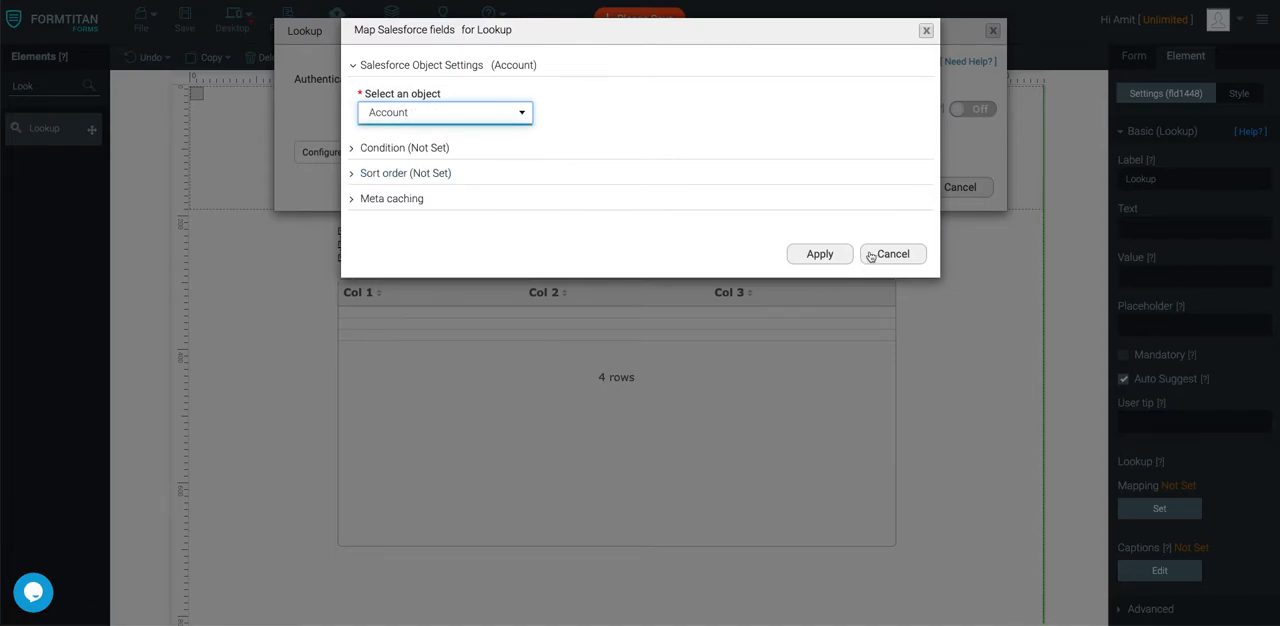
click(820, 254)
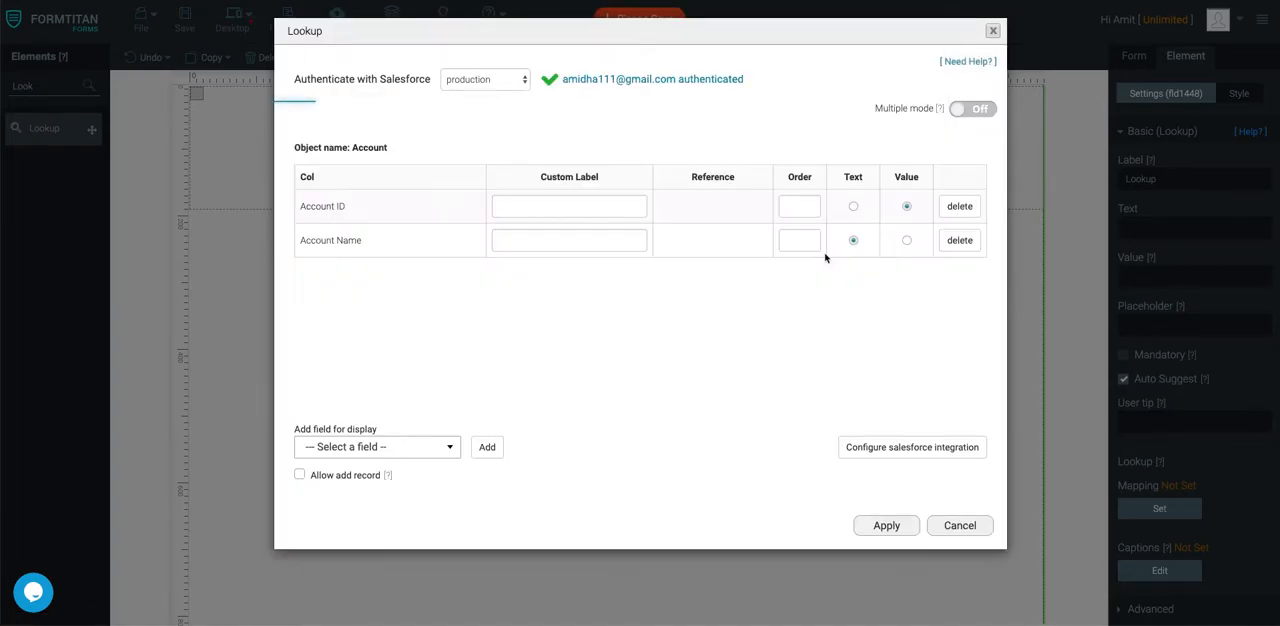
click(886, 527)
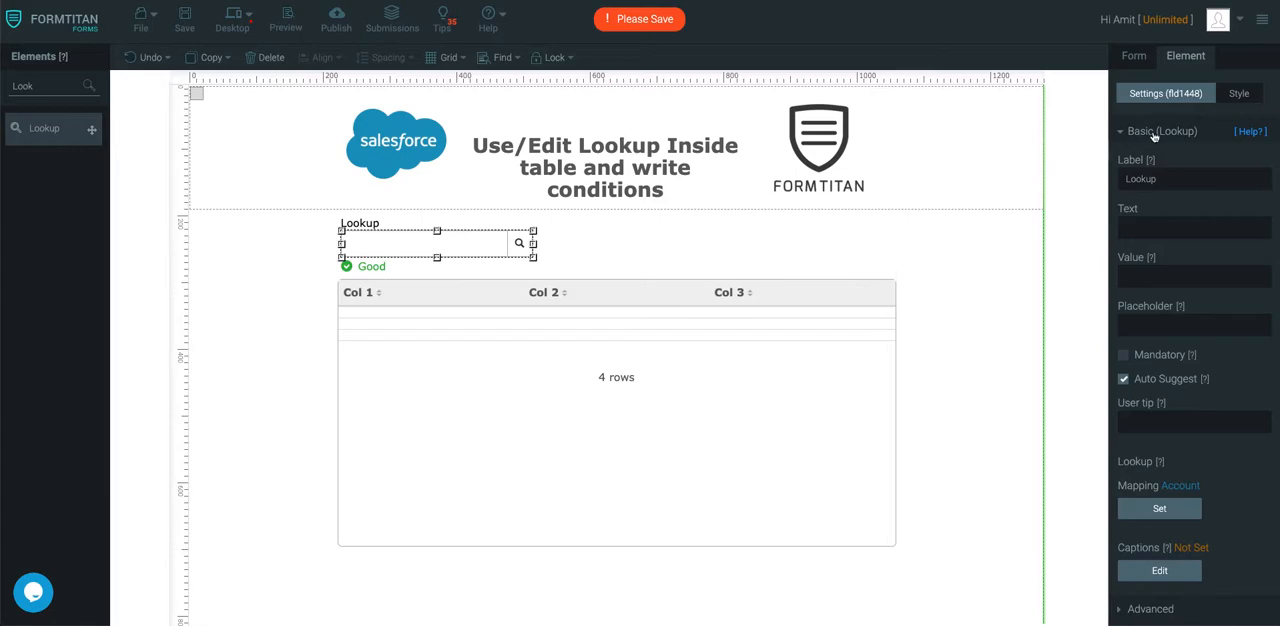
double_click(1177, 180)
text(Account)
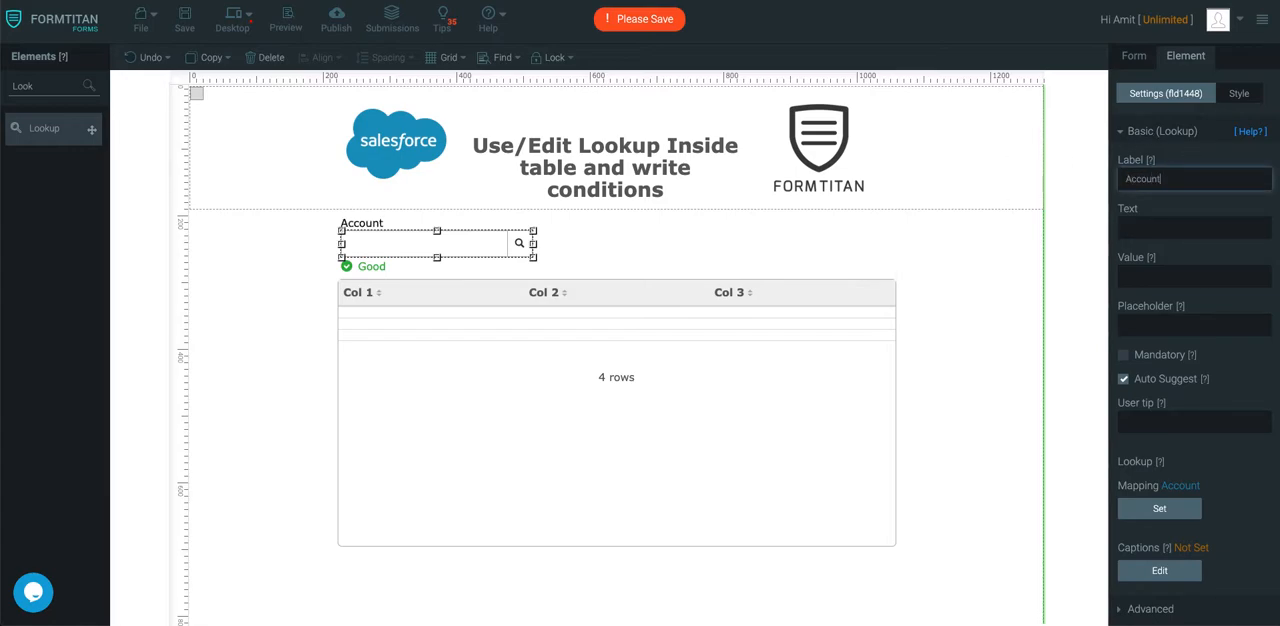
- Rename the table's three columns to Fullname, Email and Accounts
click(695, 371)
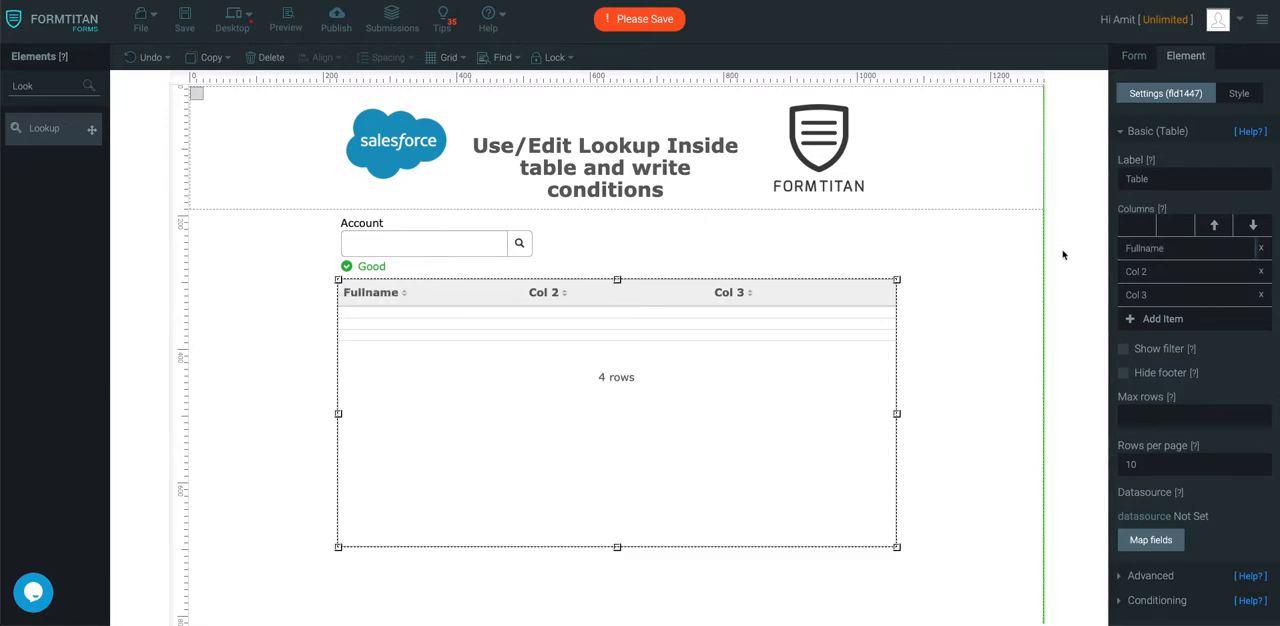
double_click(1183, 276)
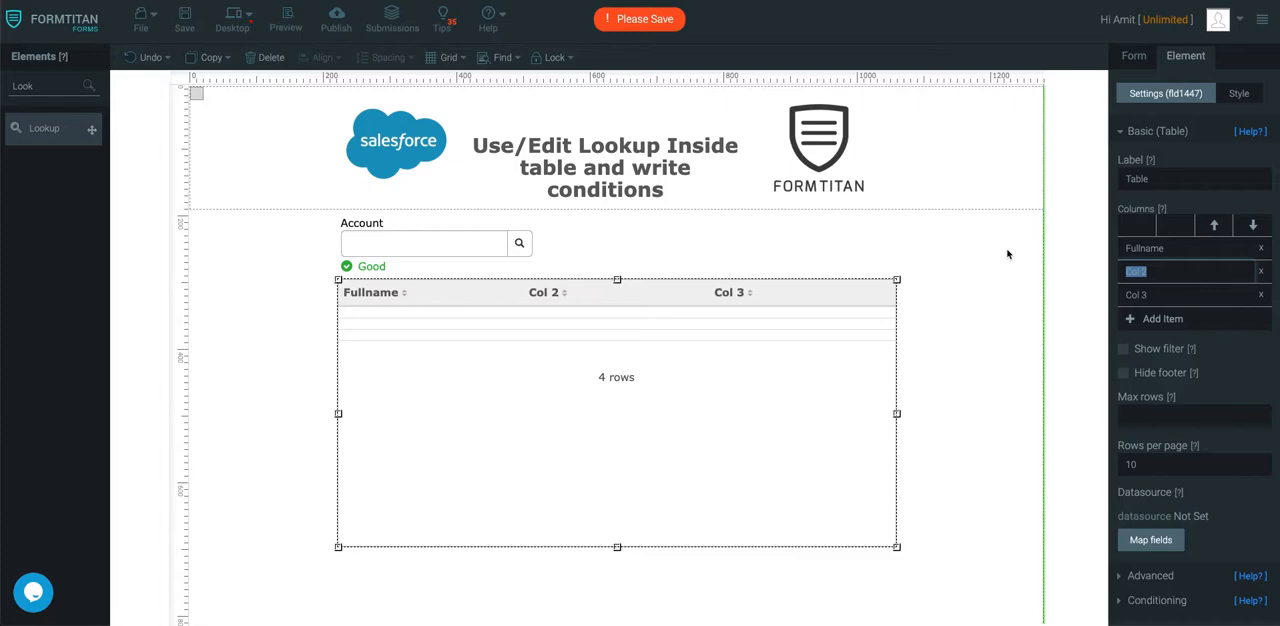
text(Email)
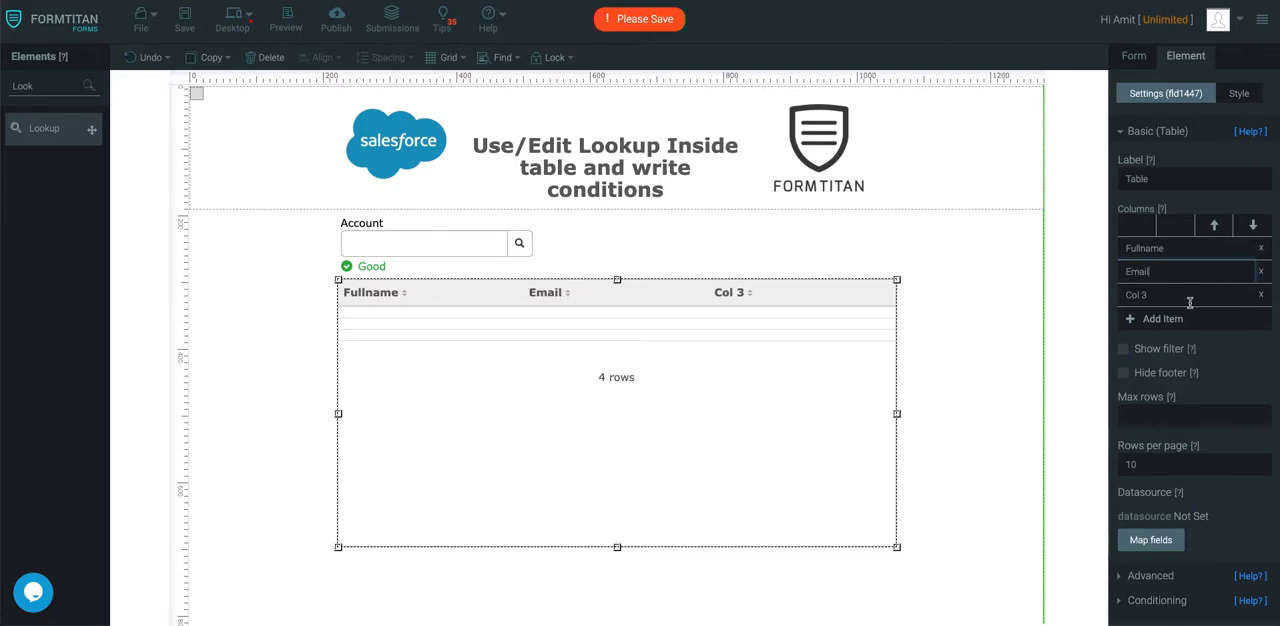
double_click(1230, 294)
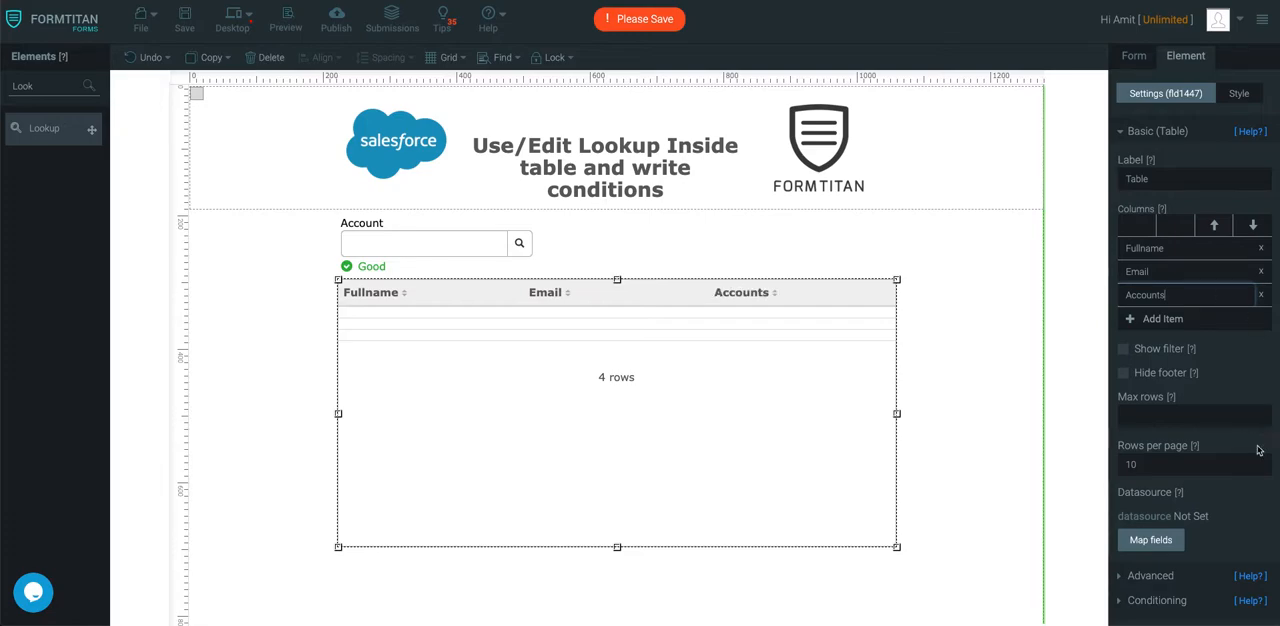
- In the table's Salesforce data source, delete the existing mapping object and add a new one for Contact
click(1152, 541)
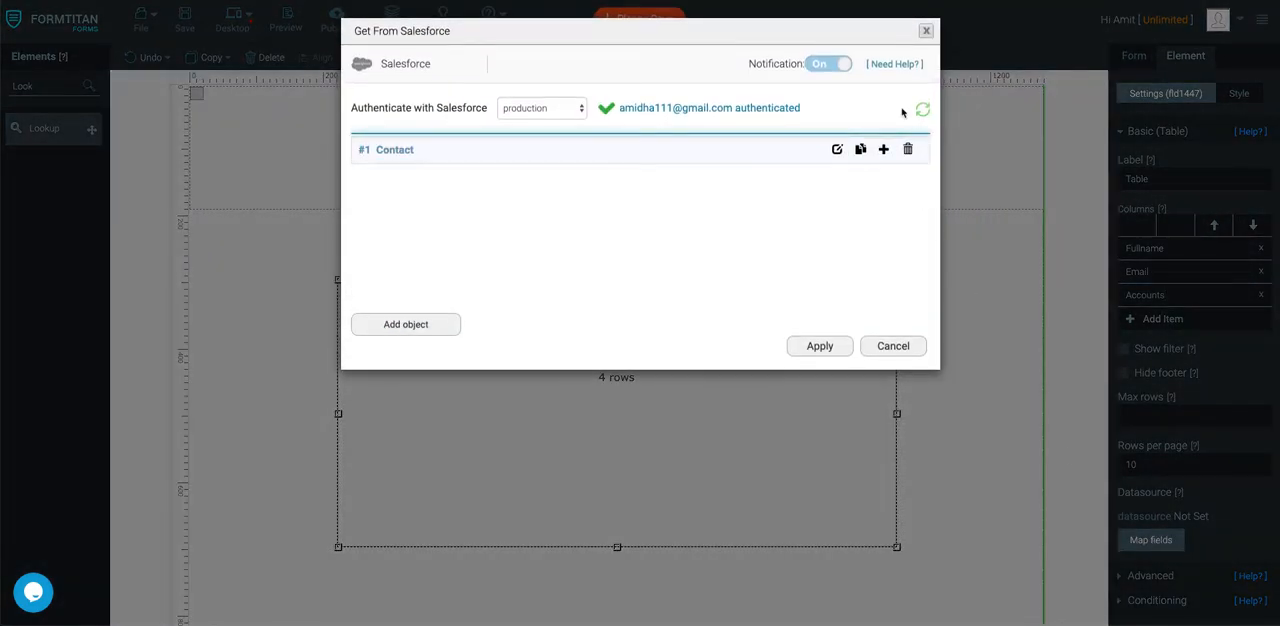
click(908, 149)
click(430, 195)
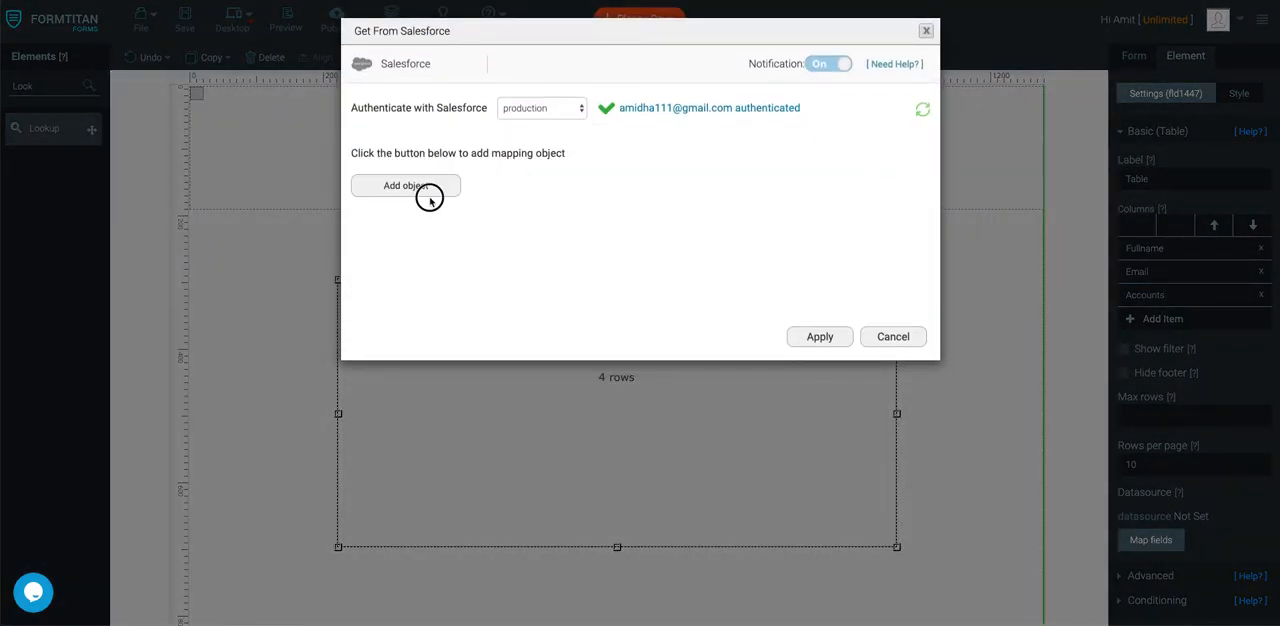
click(464, 116)
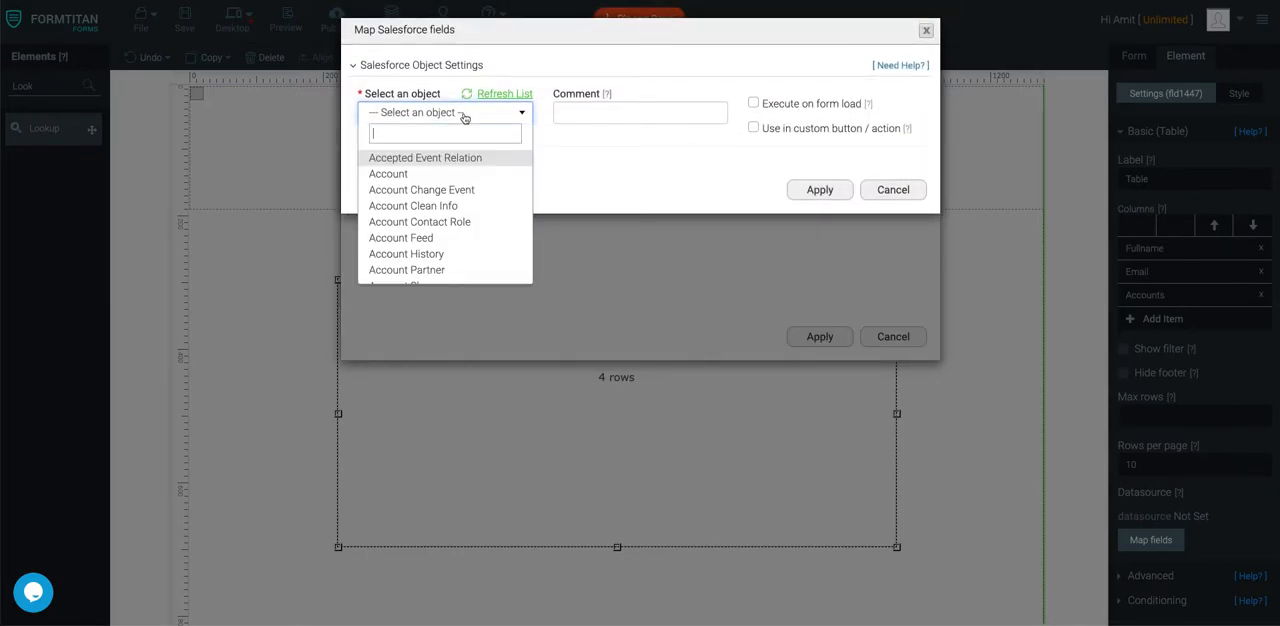
text(contact)
click(422, 190)
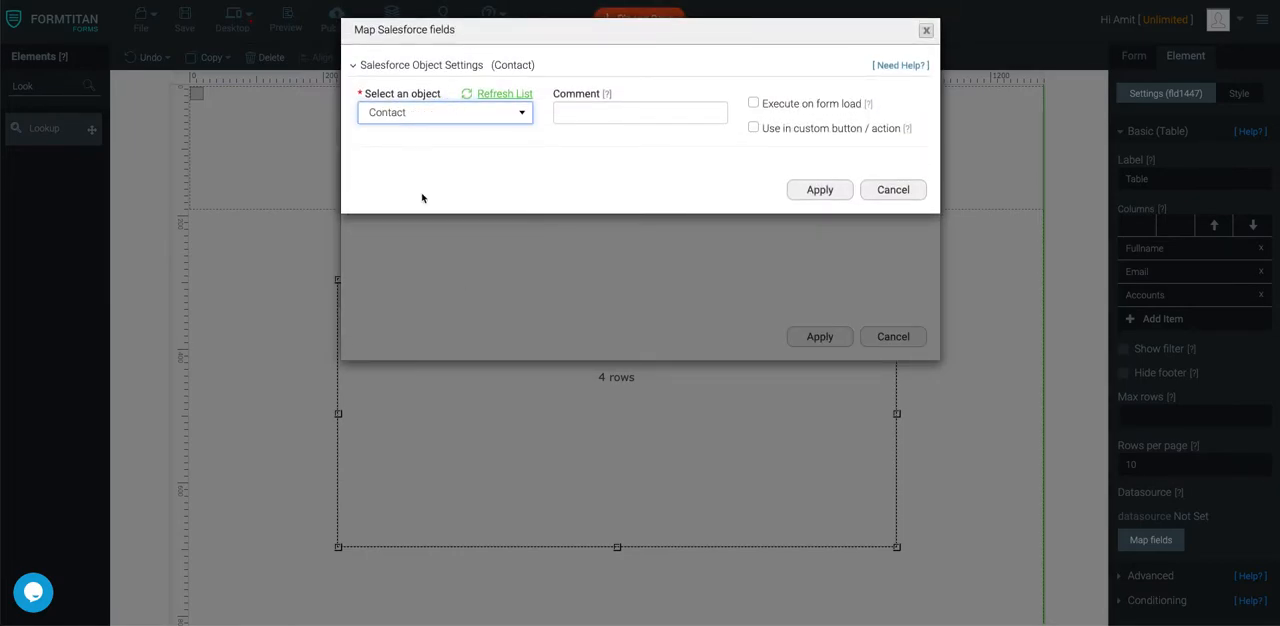
- Set the Contact object's condition so that Account ID Equals the Account form field
click(403, 160)
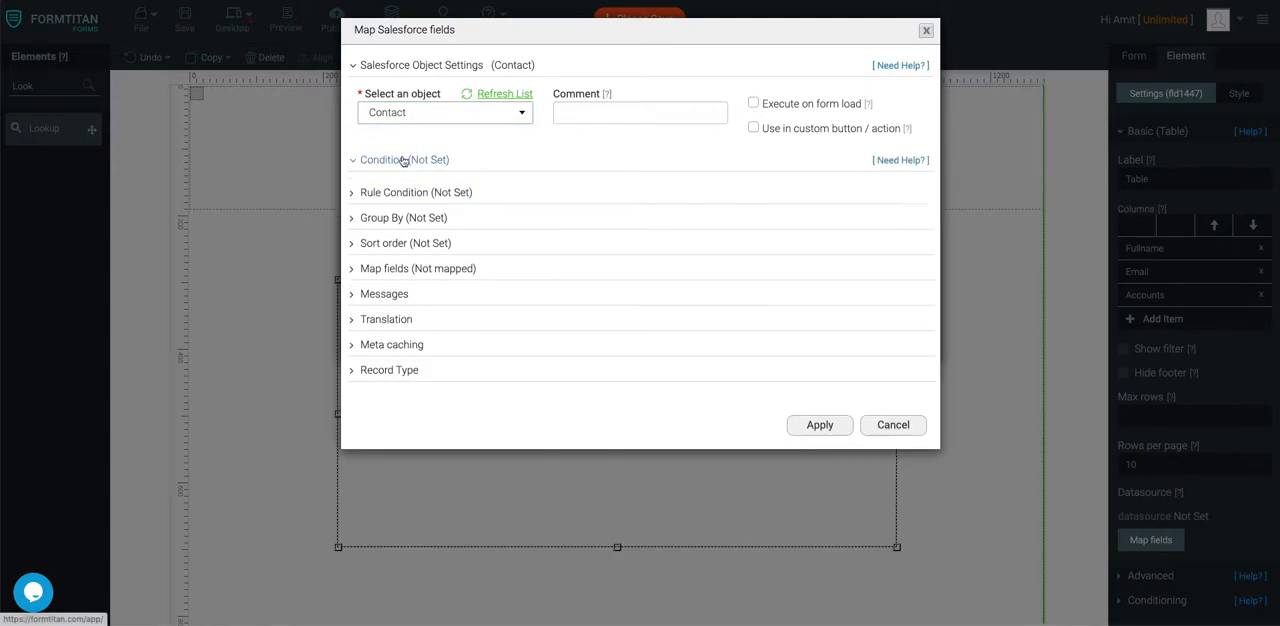
click(423, 253)
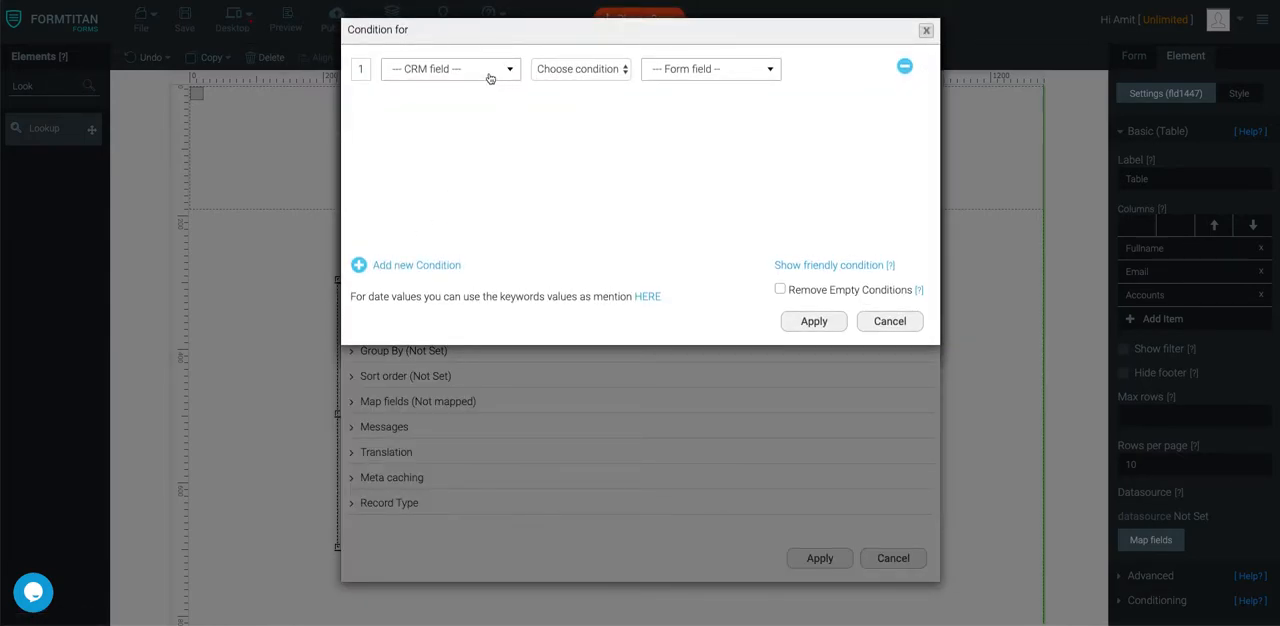
click(490, 78)
click(449, 230)
click(600, 71)
click(588, 83)
click(713, 69)
click(703, 116)
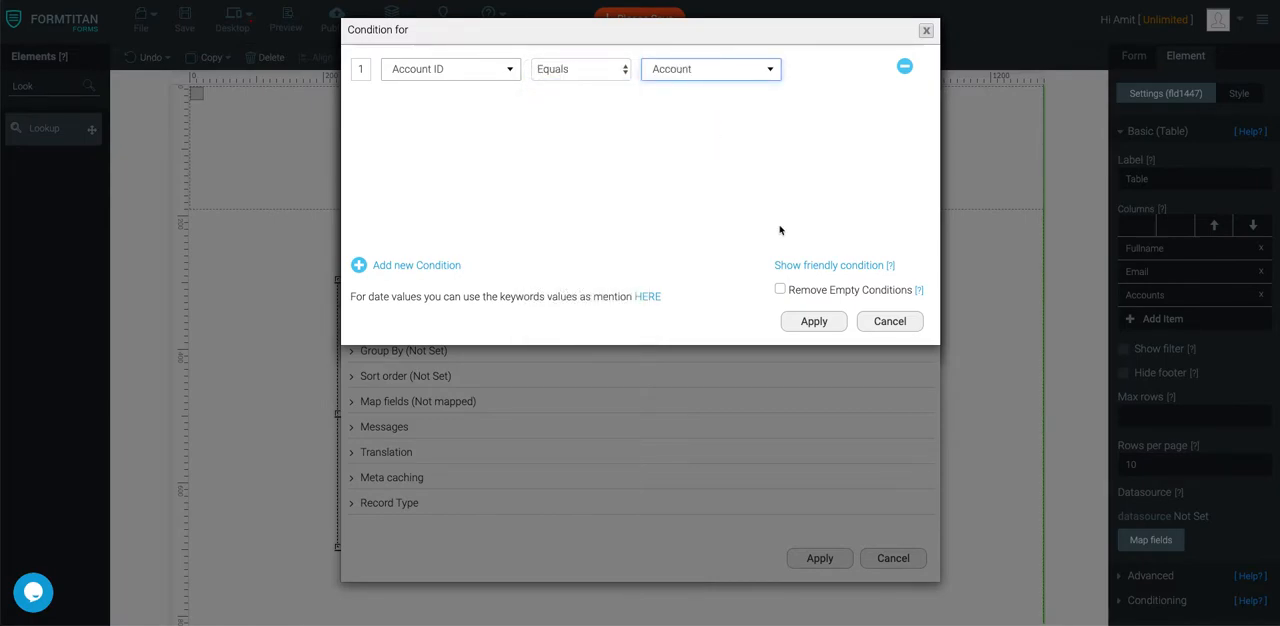
click(814, 321)
click(668, 231)
- Map the table's Fullname column to Full Name and its Email column to Email, finish the mapping and save the form
click(457, 400)
click(429, 477)
scroll(643, 195, down, 3)
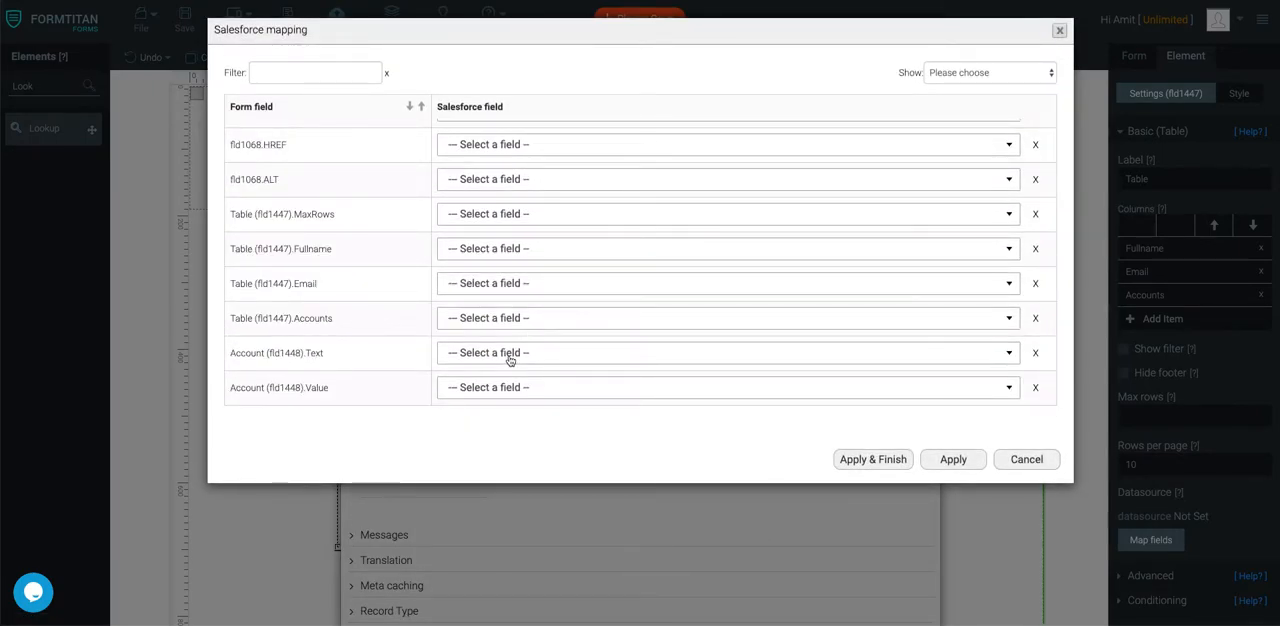
click(531, 248)
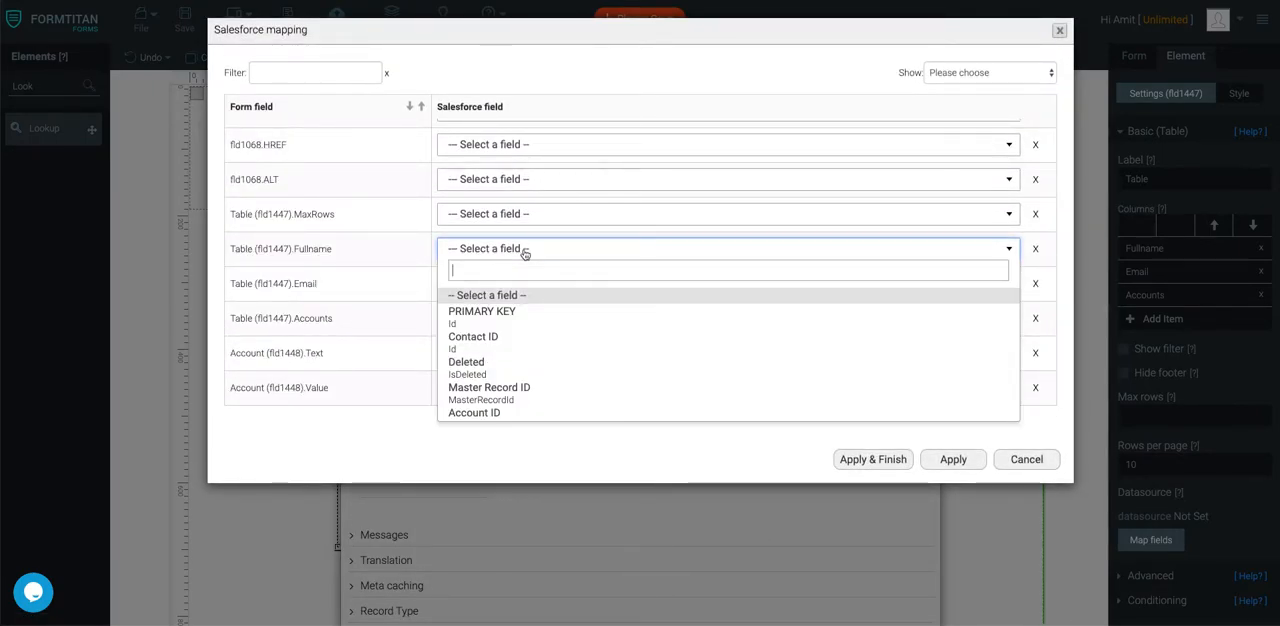
text(full)
click(509, 293)
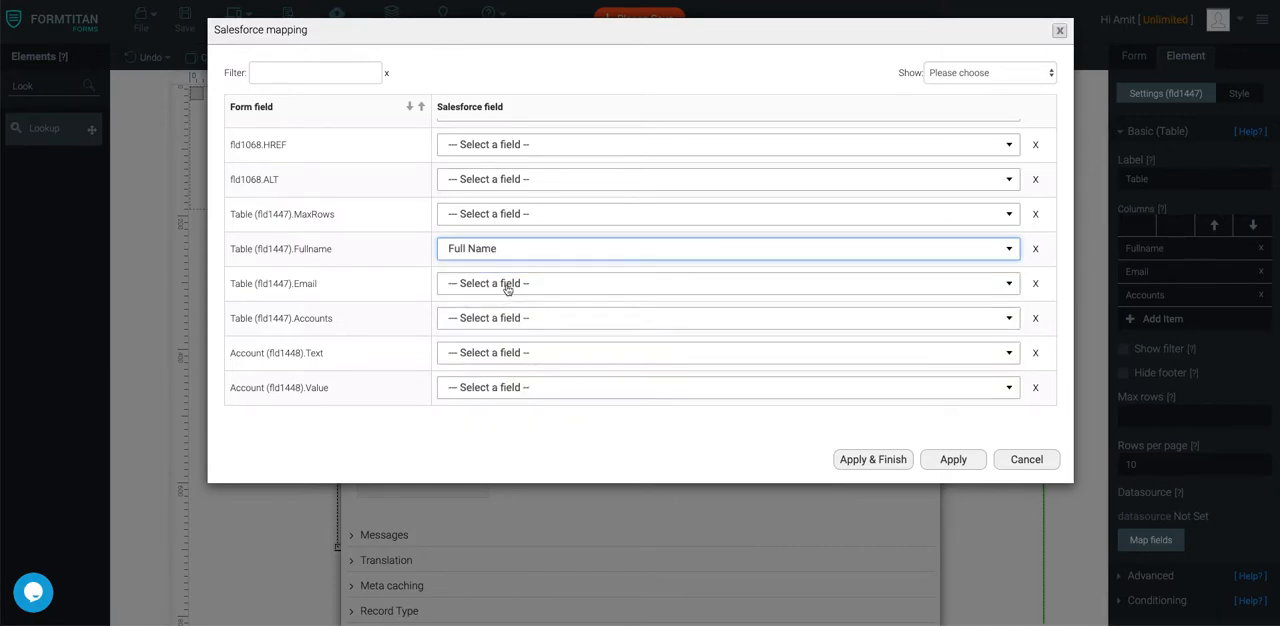
click(510, 284)
text(email)
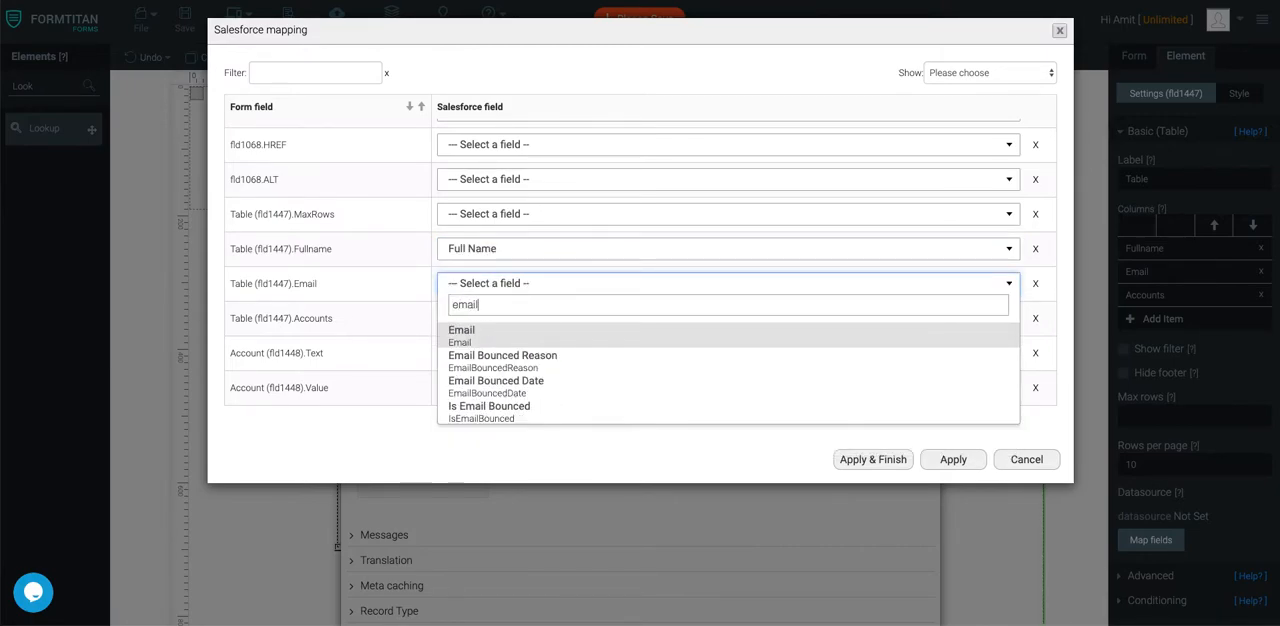
click(502, 338)
click(870, 459)
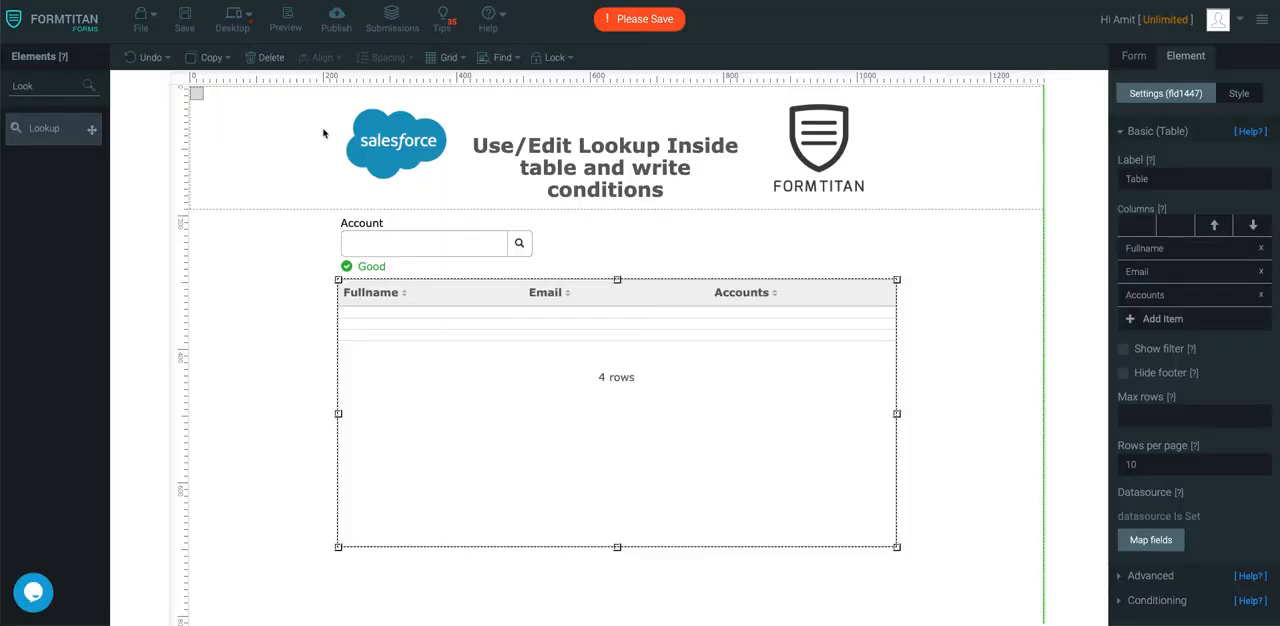
click(185, 20)
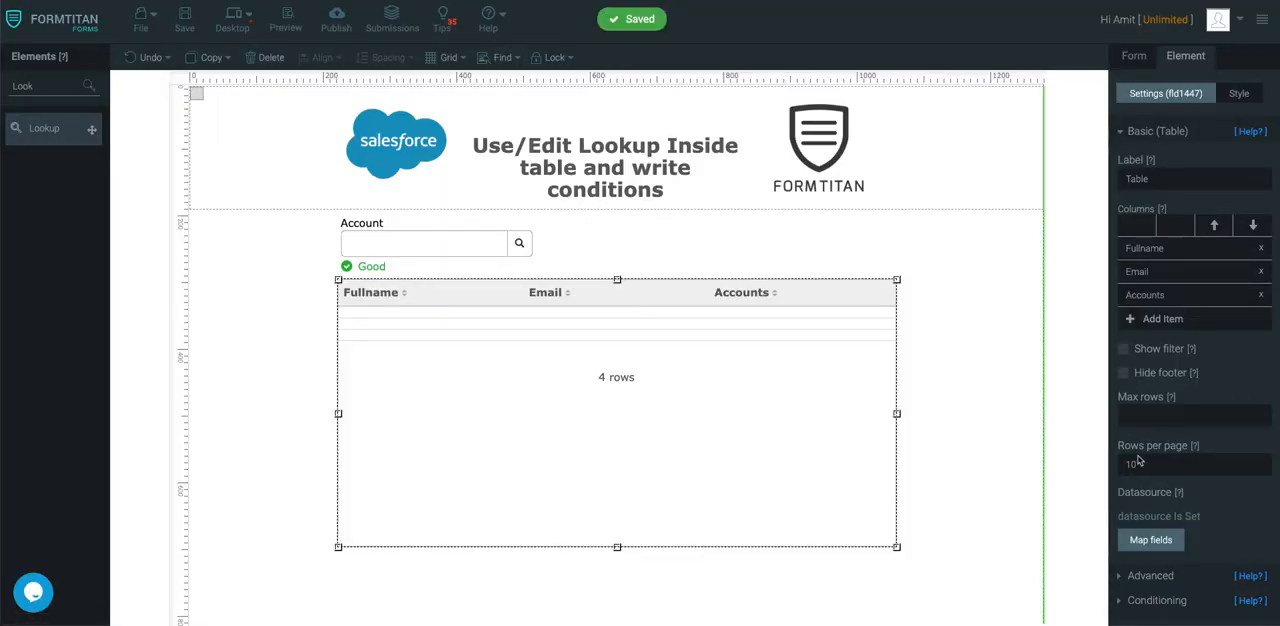
- Allow editing in the table and make the Fullname and Email columns editable in its edit configuration
click(1150, 576)
click(1124, 204)
click(1146, 255)
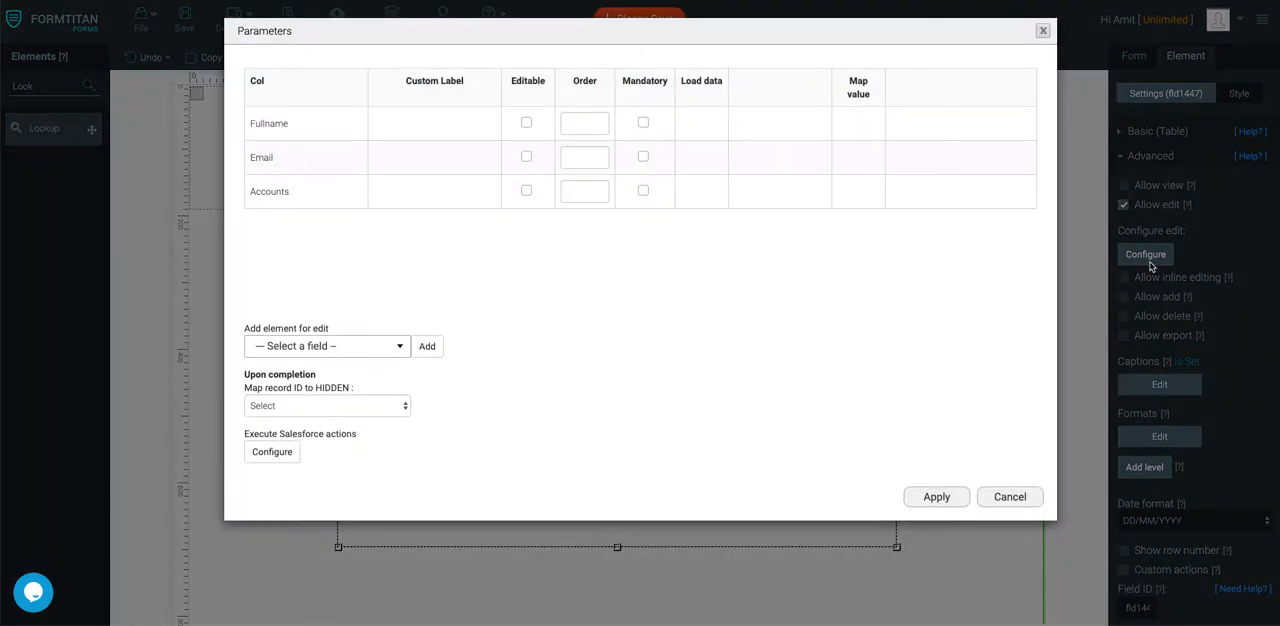
click(527, 122)
click(527, 156)
- Add the Account ID field as an extra element for edit in the table parameters
click(348, 348)
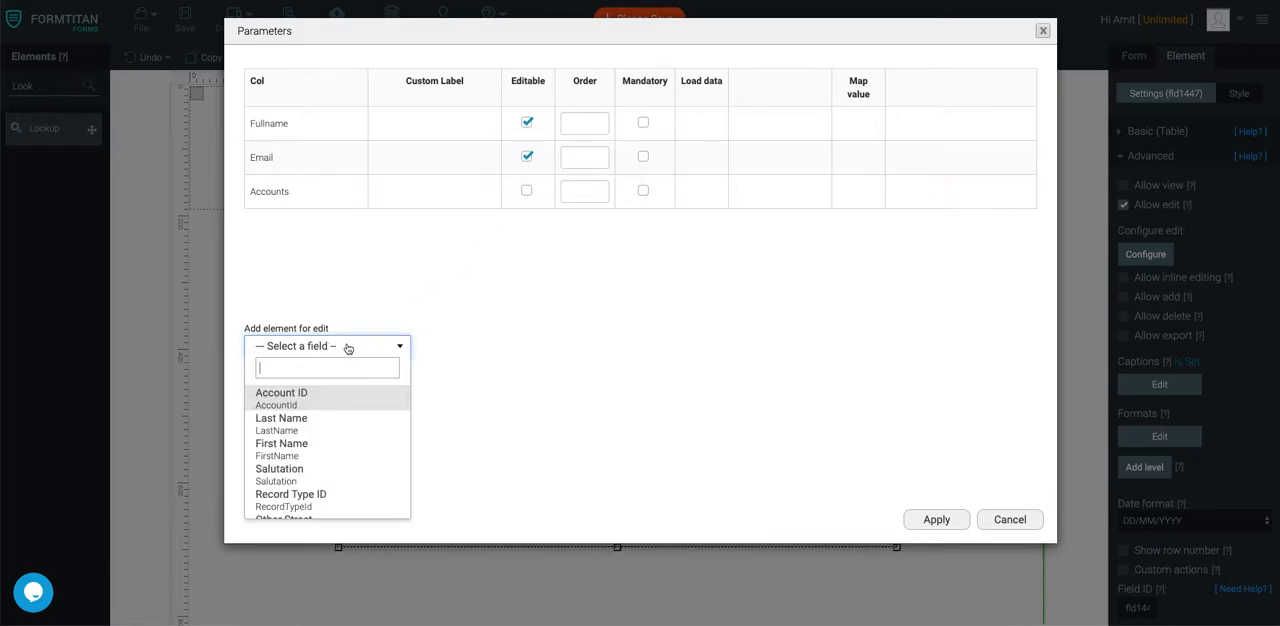
click(326, 393)
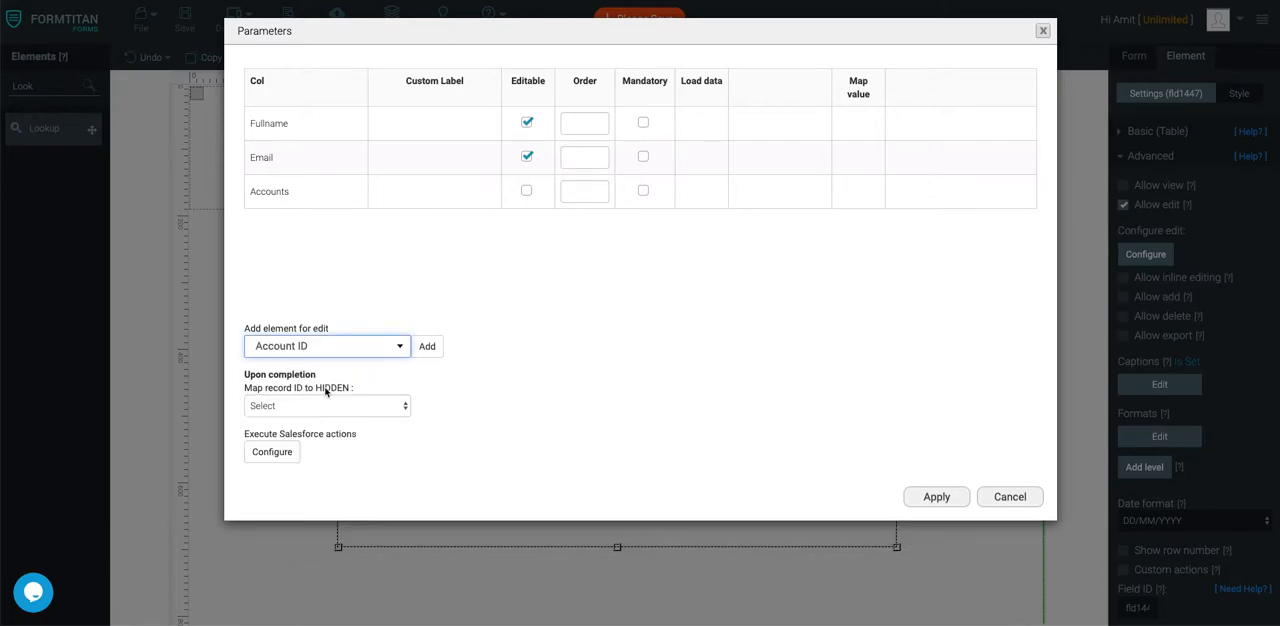
click(429, 347)
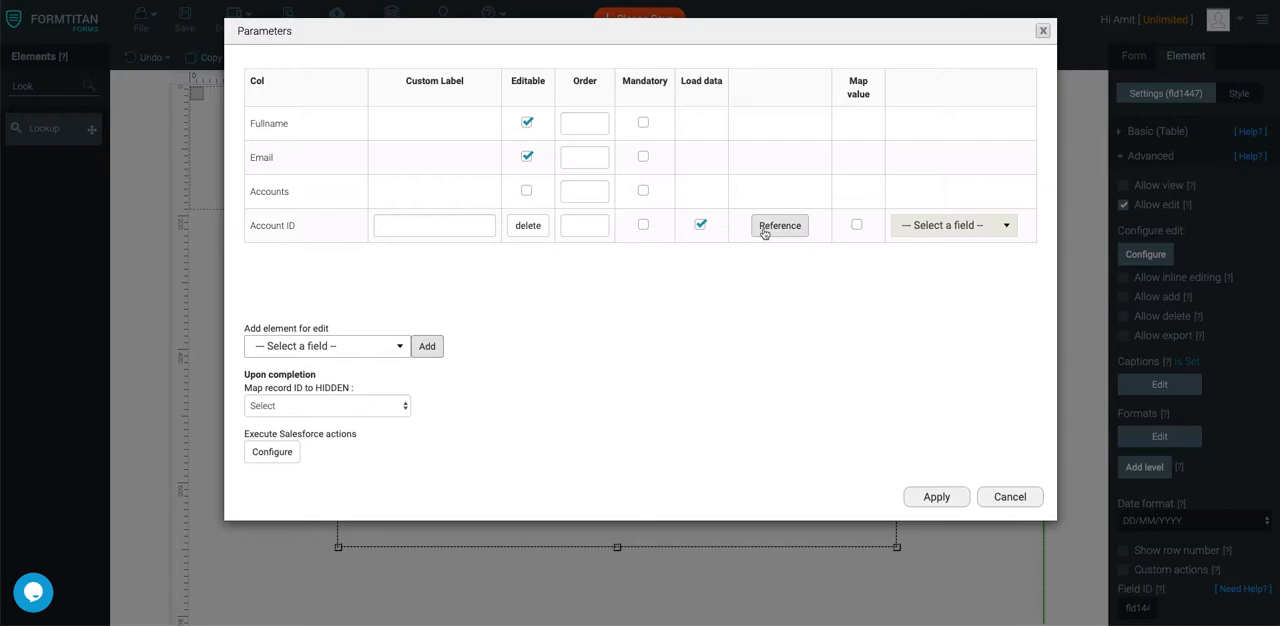
- Restrict the Account ID reference with a Salesforce condition where Account ID Equals the Account form field, apply the table parameters and save the form
click(803, 230)
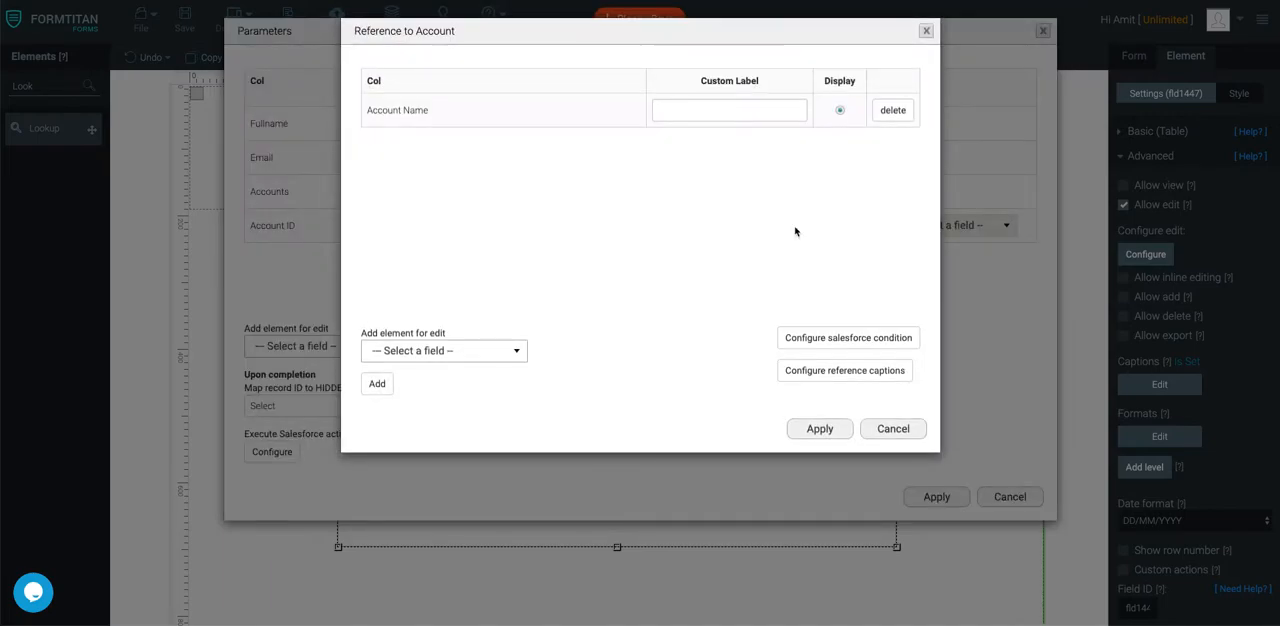
click(852, 339)
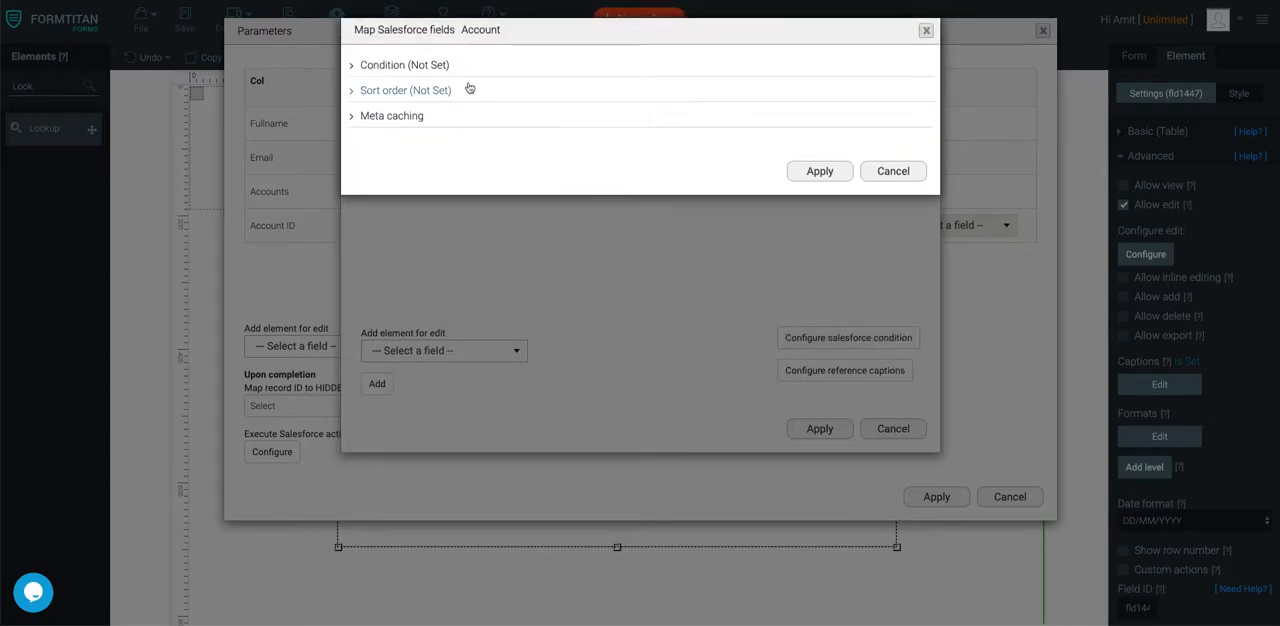
click(412, 67)
double_click(421, 146)
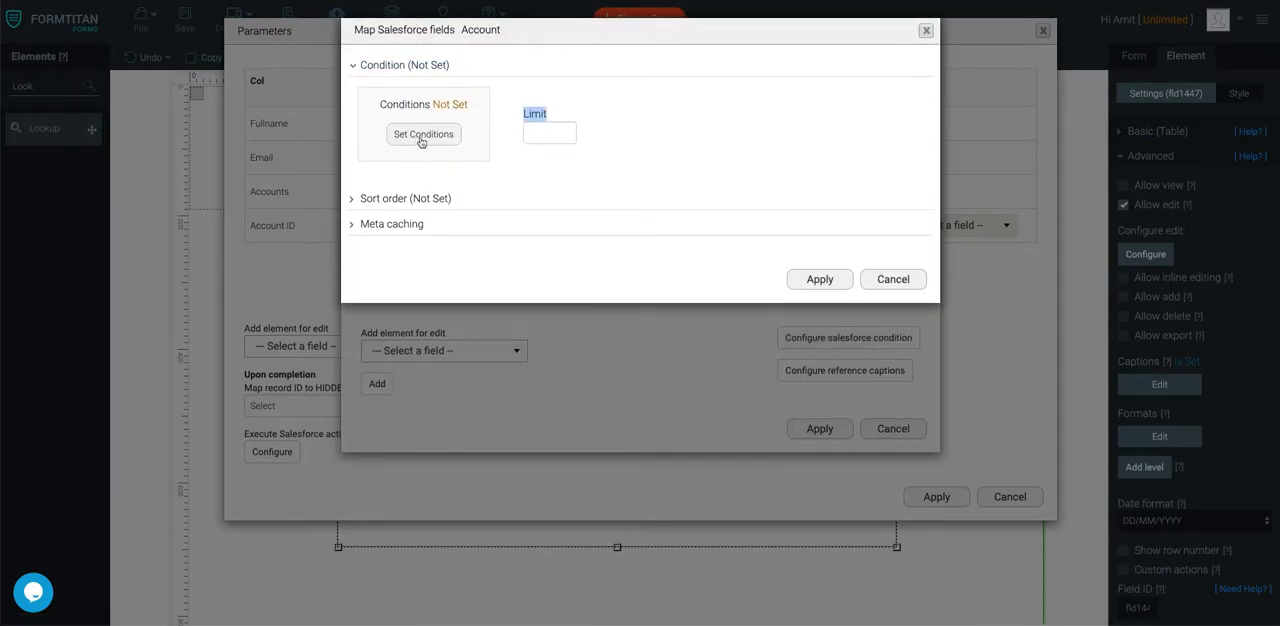
click(418, 74)
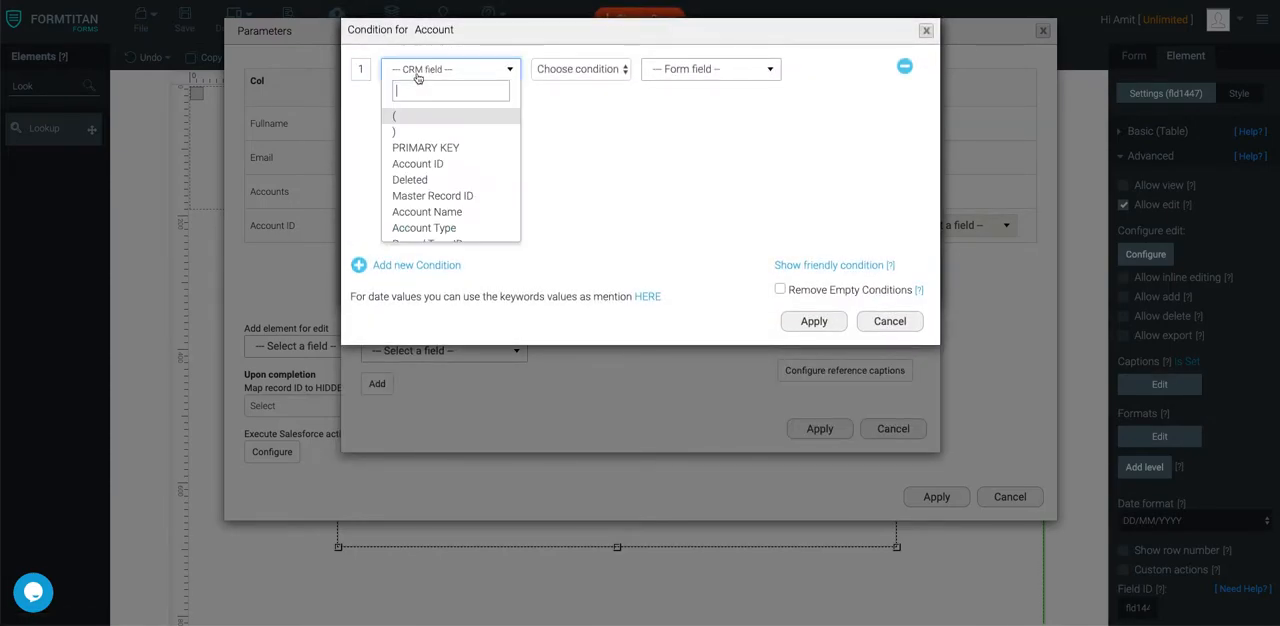
click(434, 166)
click(590, 75)
click(586, 84)
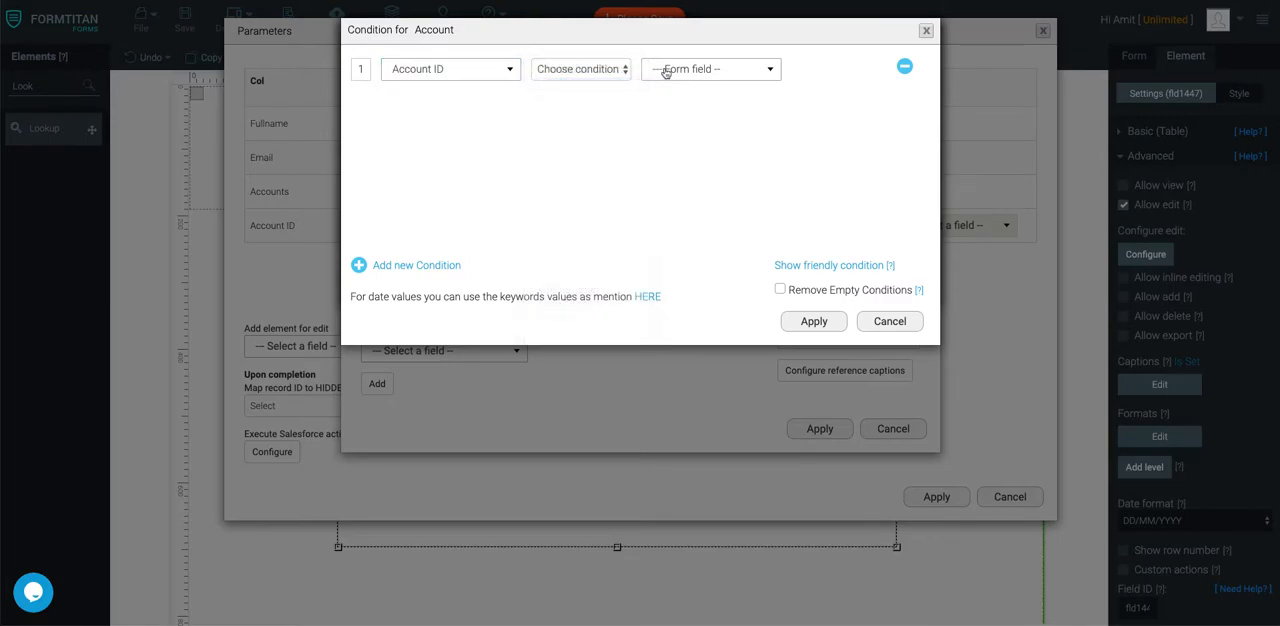
click(668, 72)
click(674, 132)
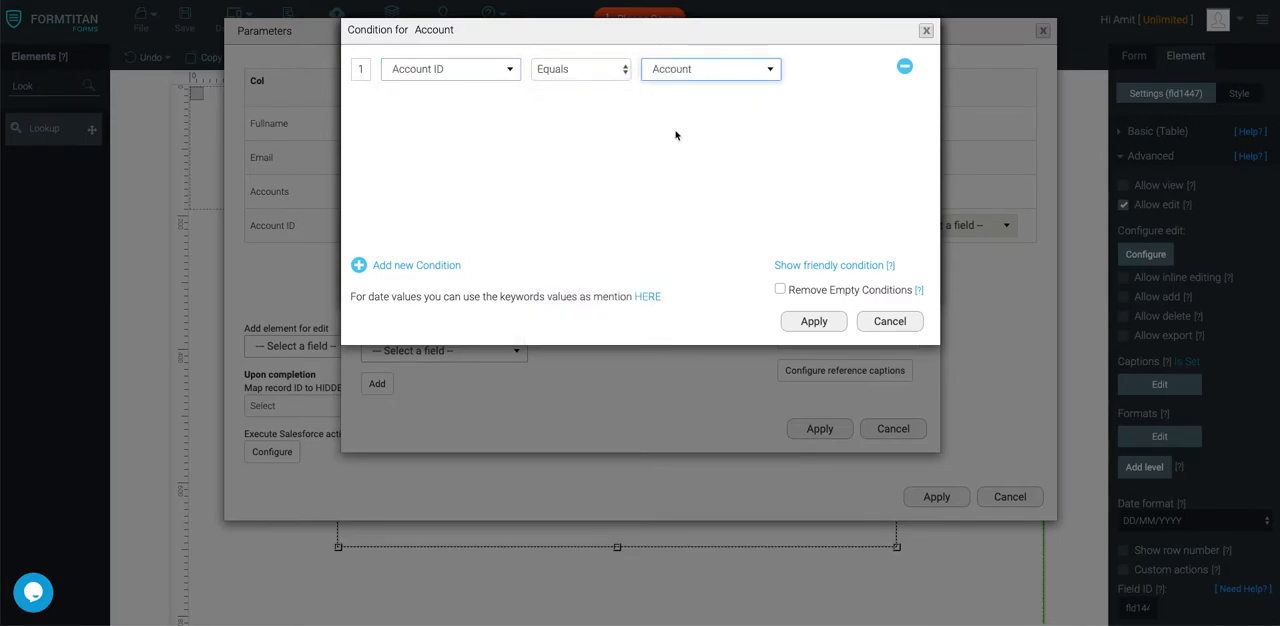
click(807, 322)
click(819, 277)
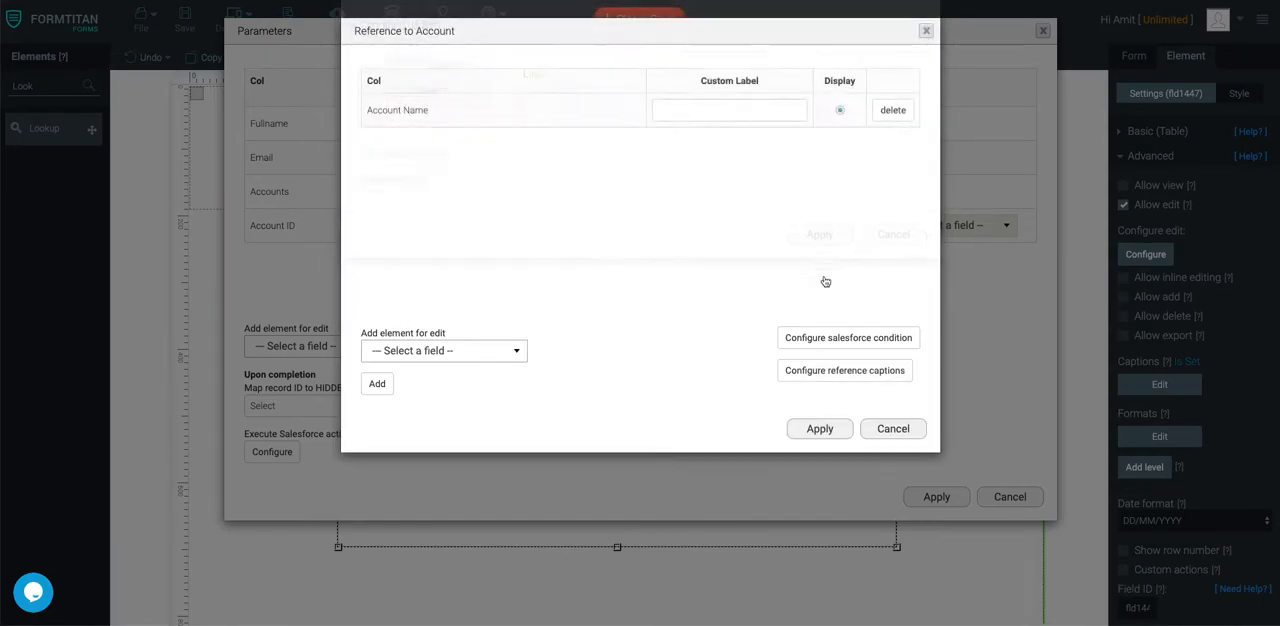
click(809, 435)
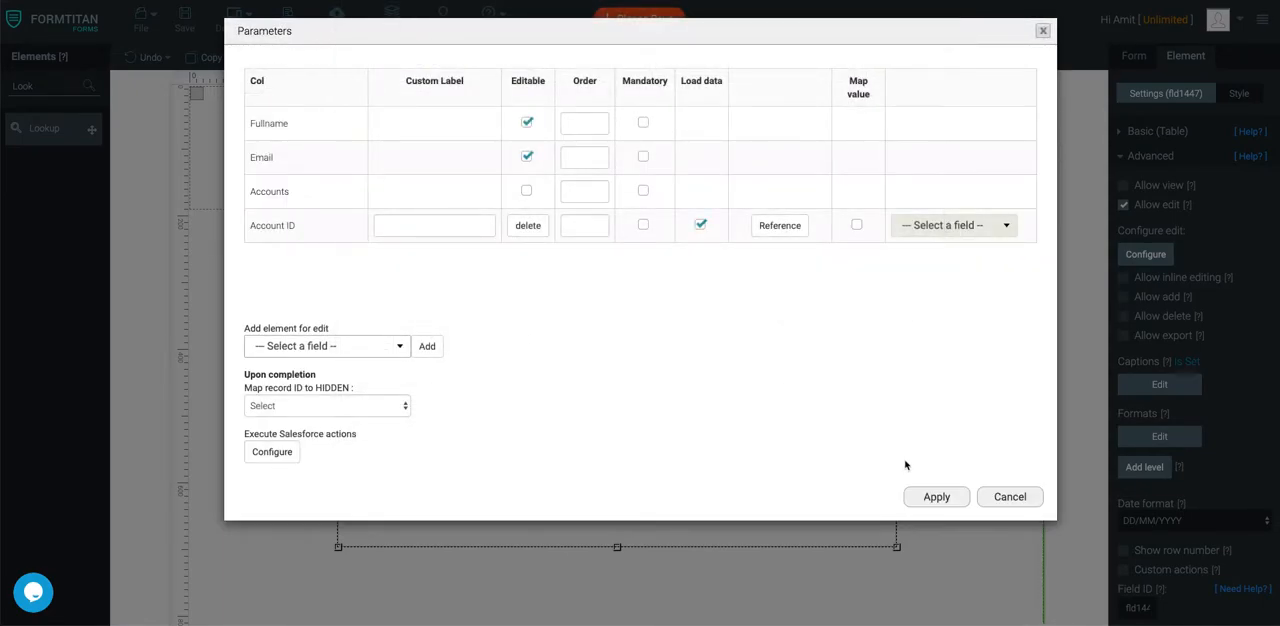
click(925, 500)
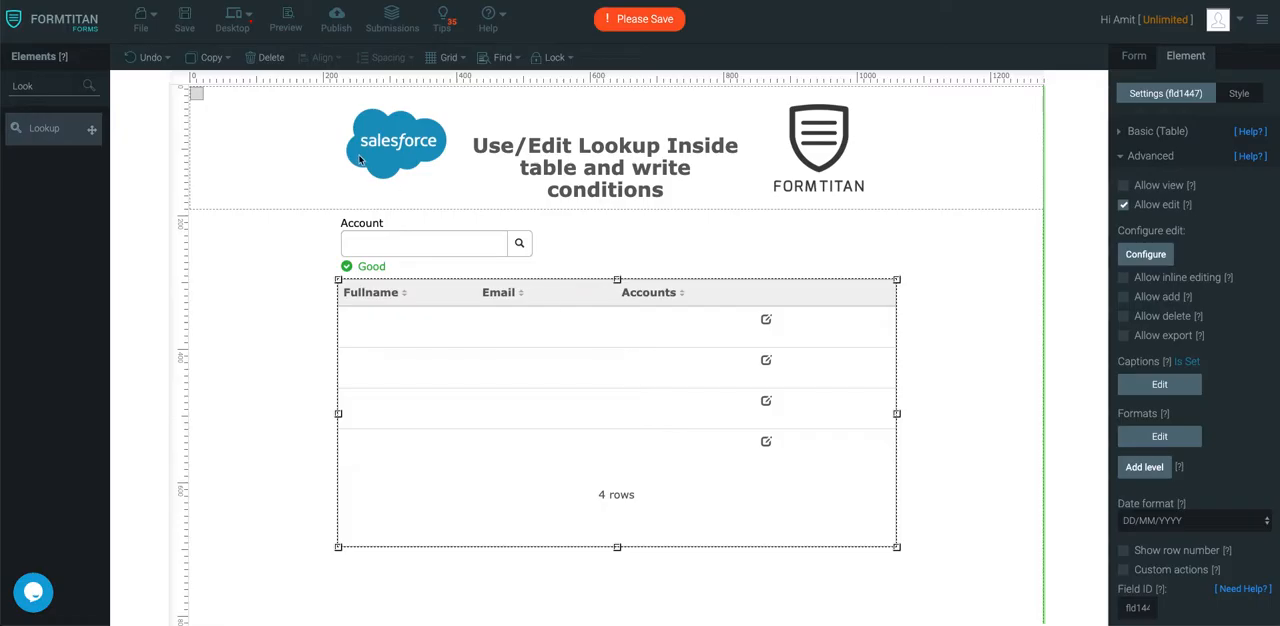
click(185, 20)
- Preview the form, search the Account lookup for "form" and select the FormTitan account
click(287, 24)
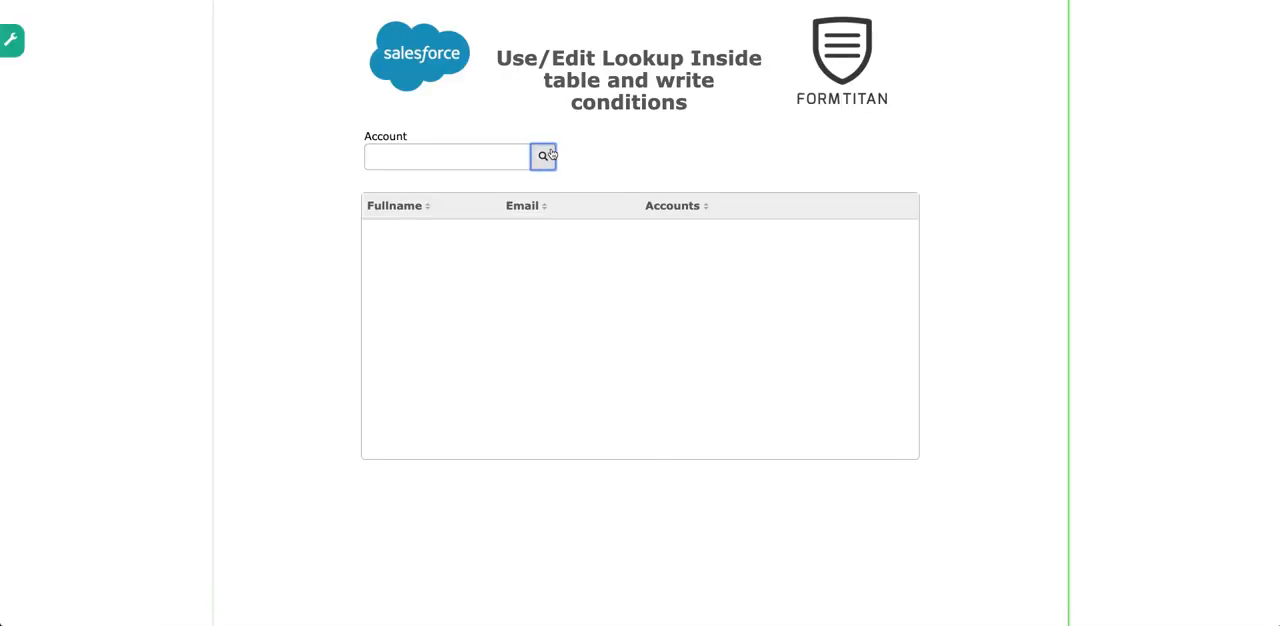
click(548, 155)
text(form)
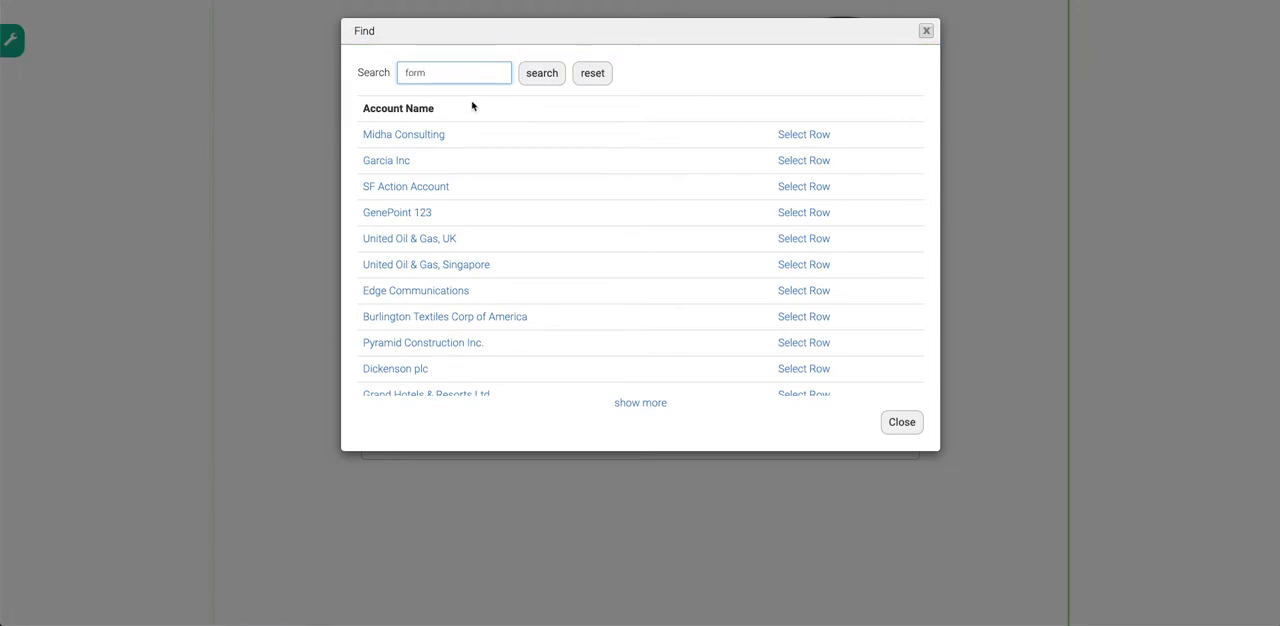
click(542, 80)
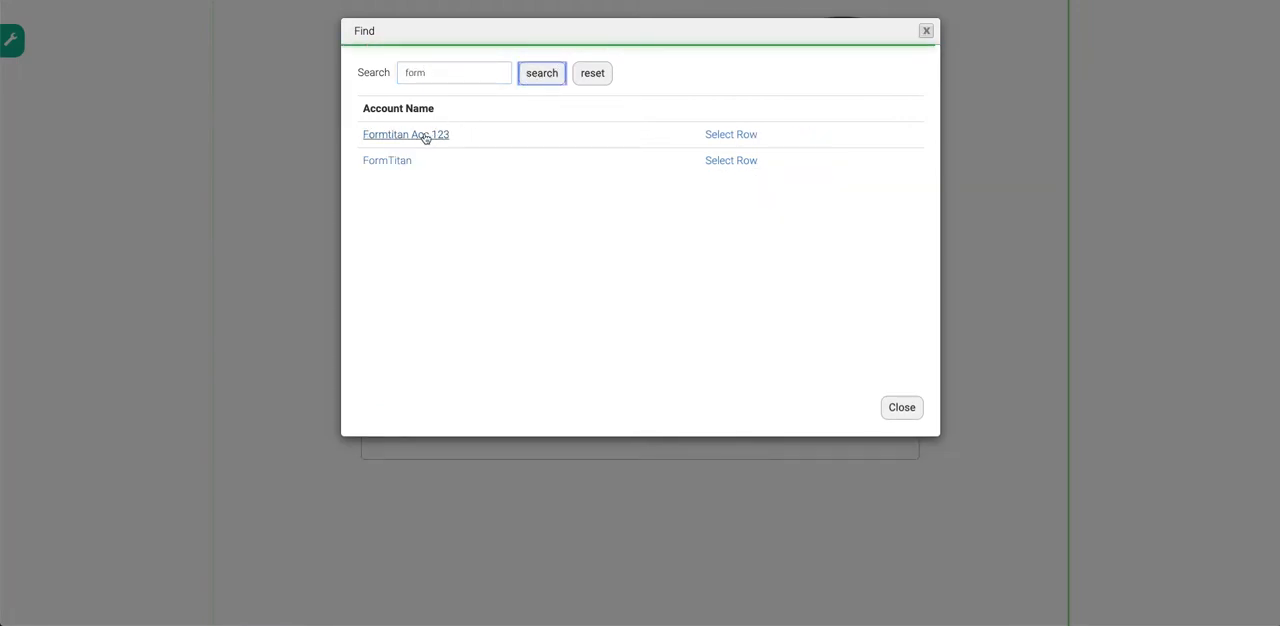
click(401, 160)
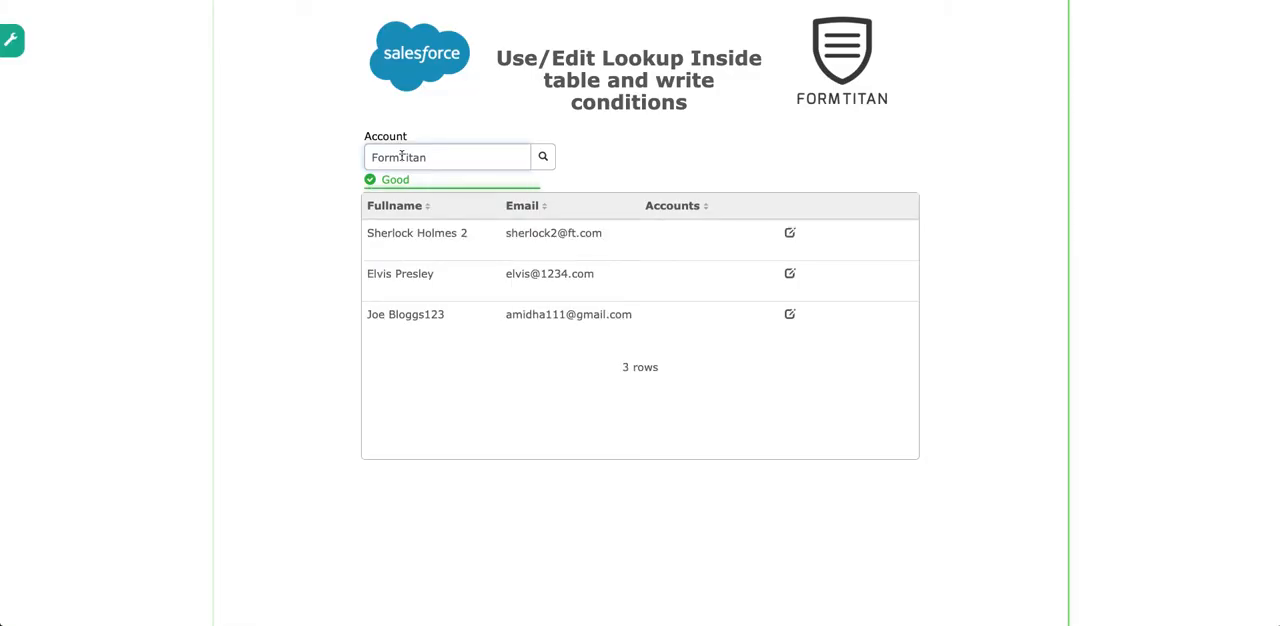
- Check which accounts the Account ID lookup offers when editing the first contact in the table, and cancel the update
click(790, 235)
click(804, 149)
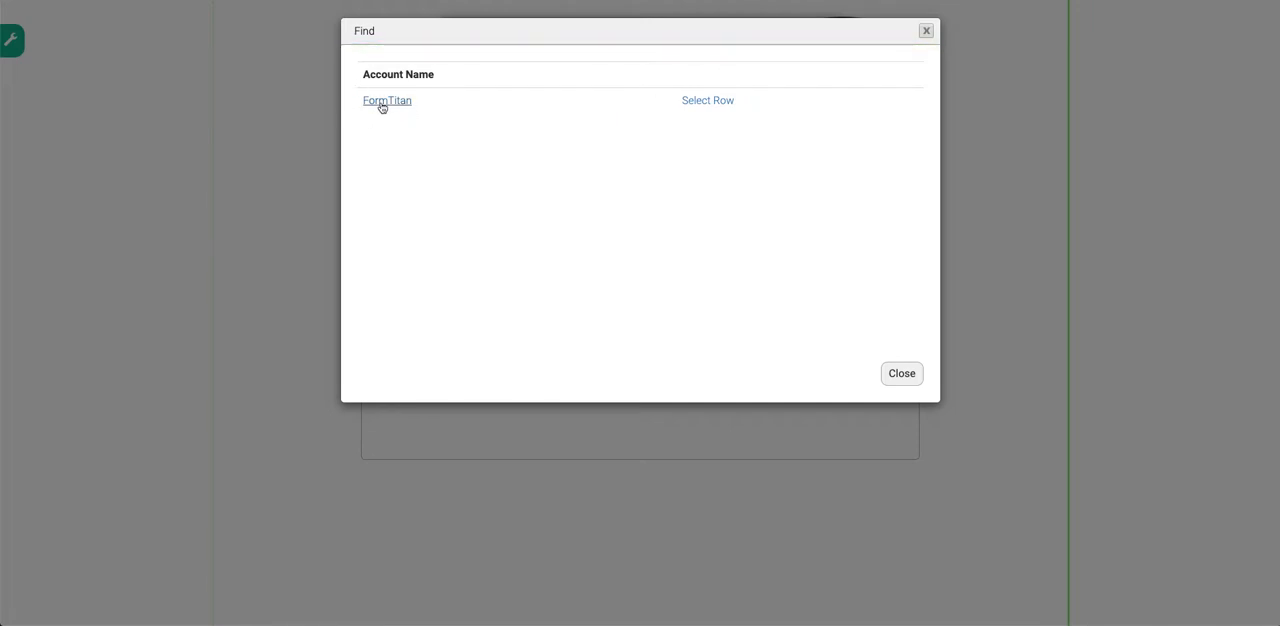
click(903, 374)
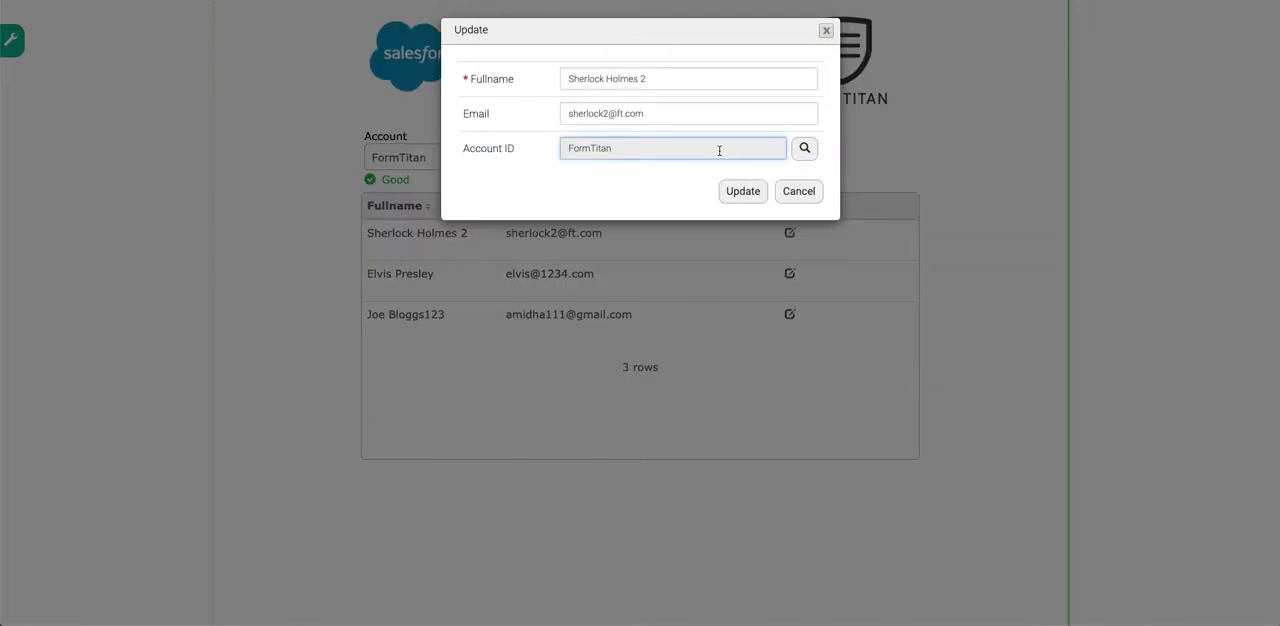
click(804, 148)
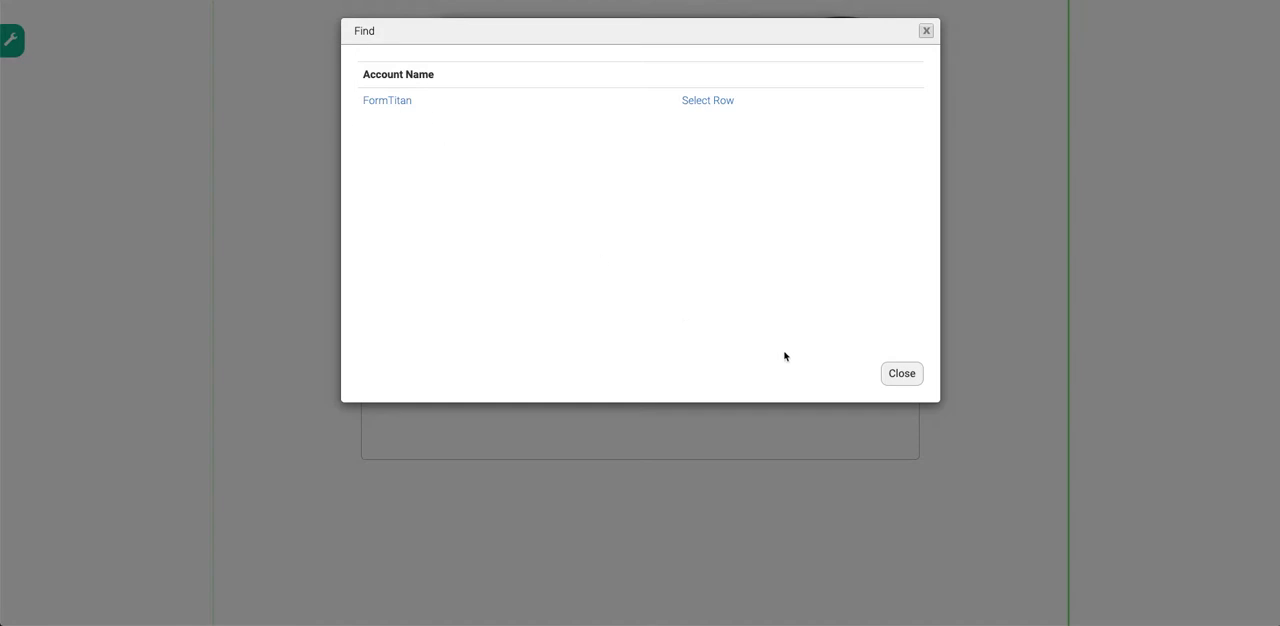
click(913, 374)
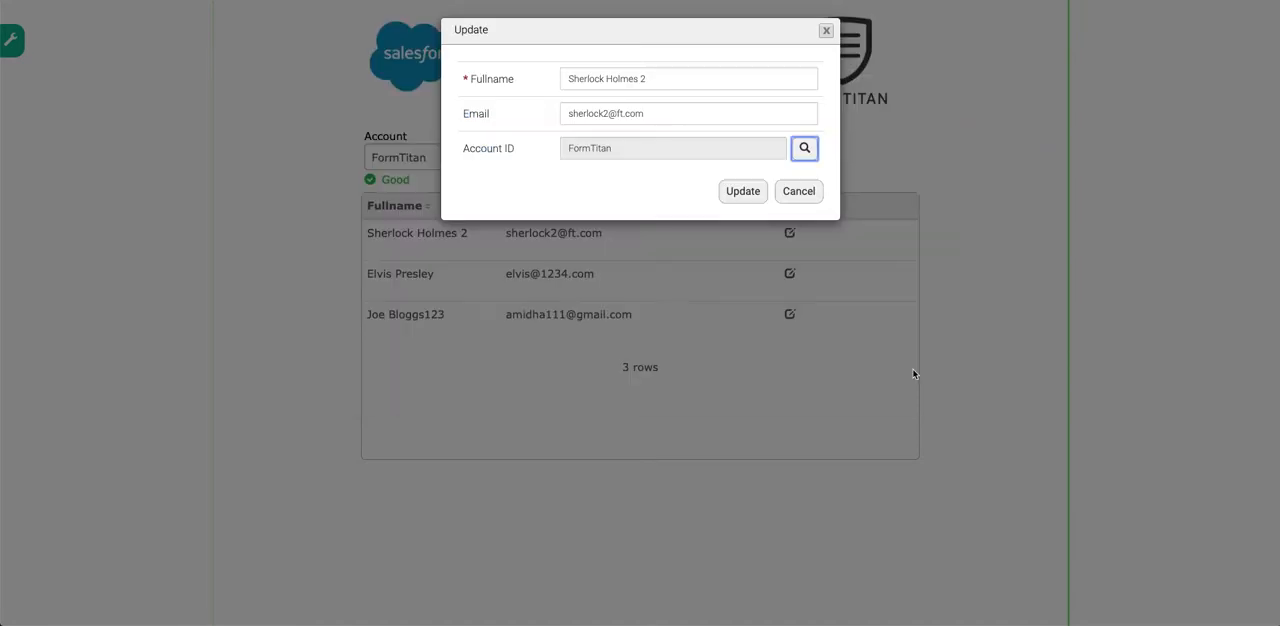
click(799, 191)
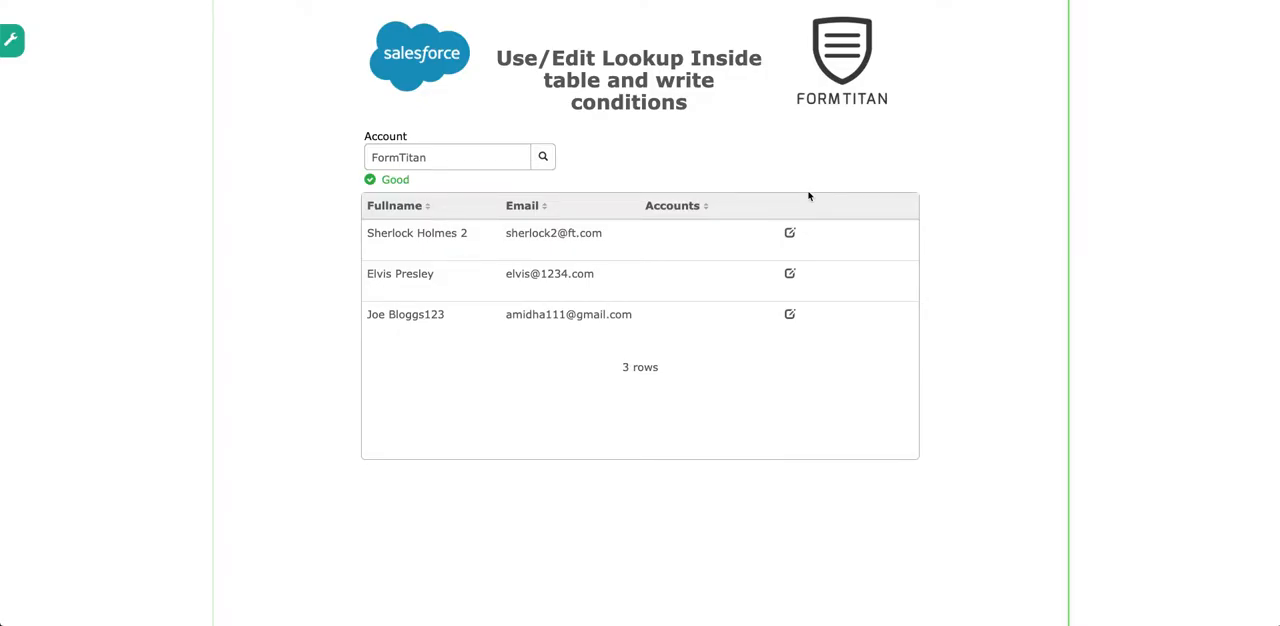
- View the third contact's editable fields, cancel the update and close the form preview
click(789, 314)
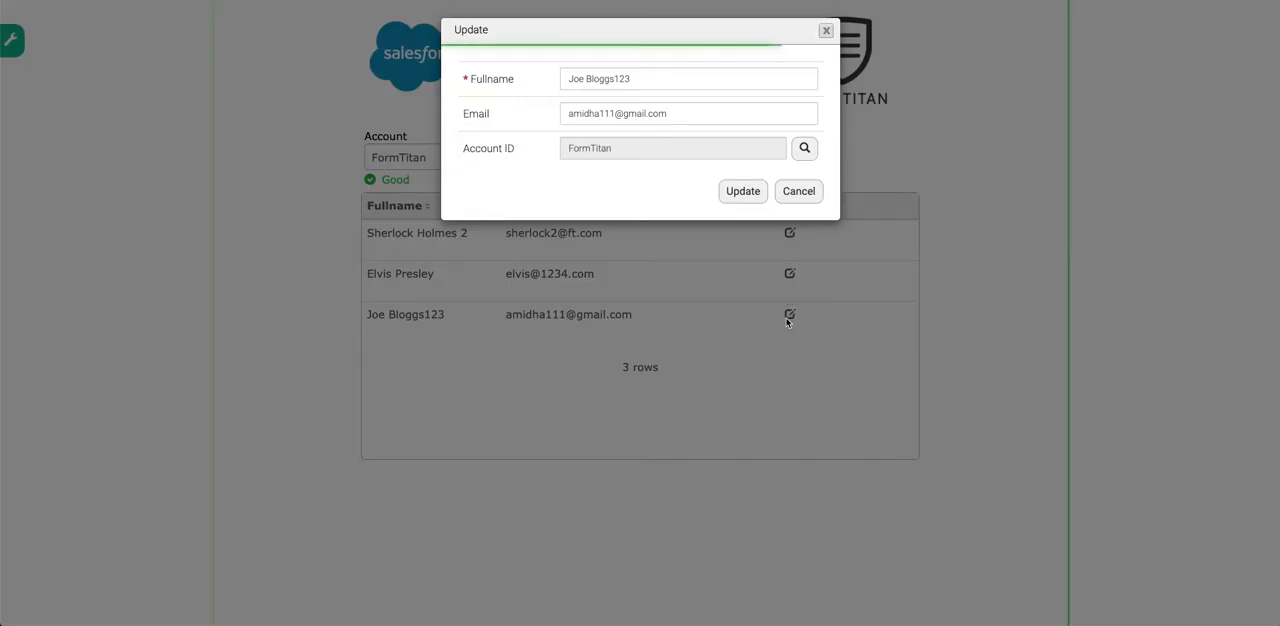
click(783, 198)
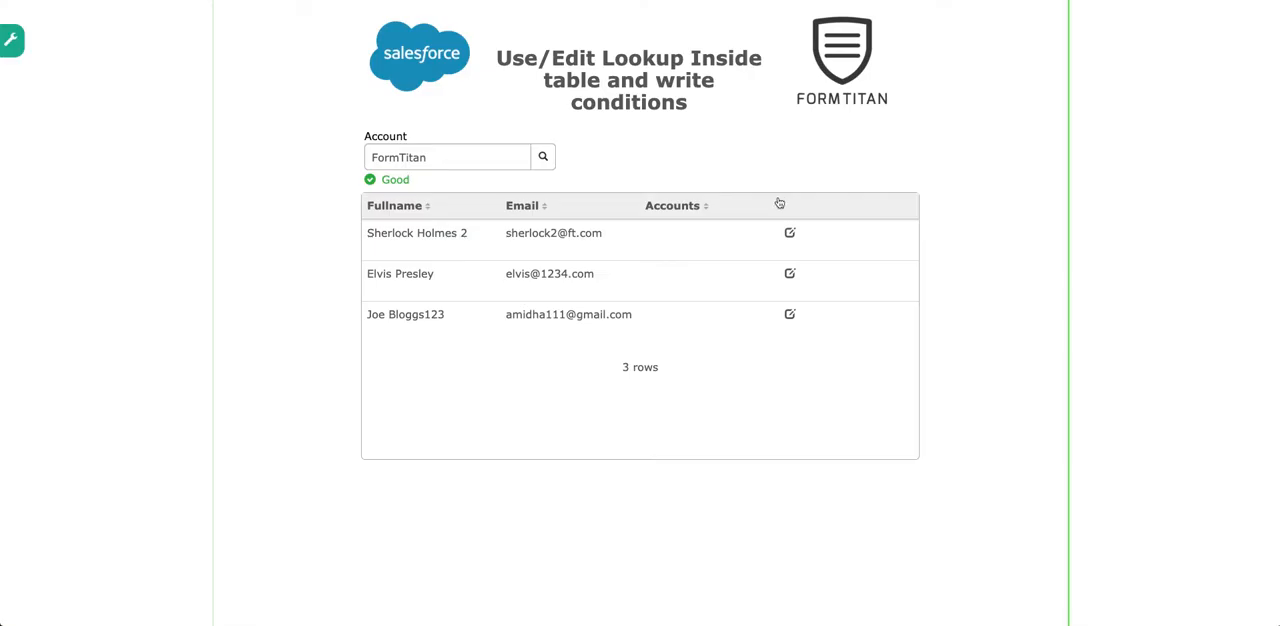
click(790, 315)
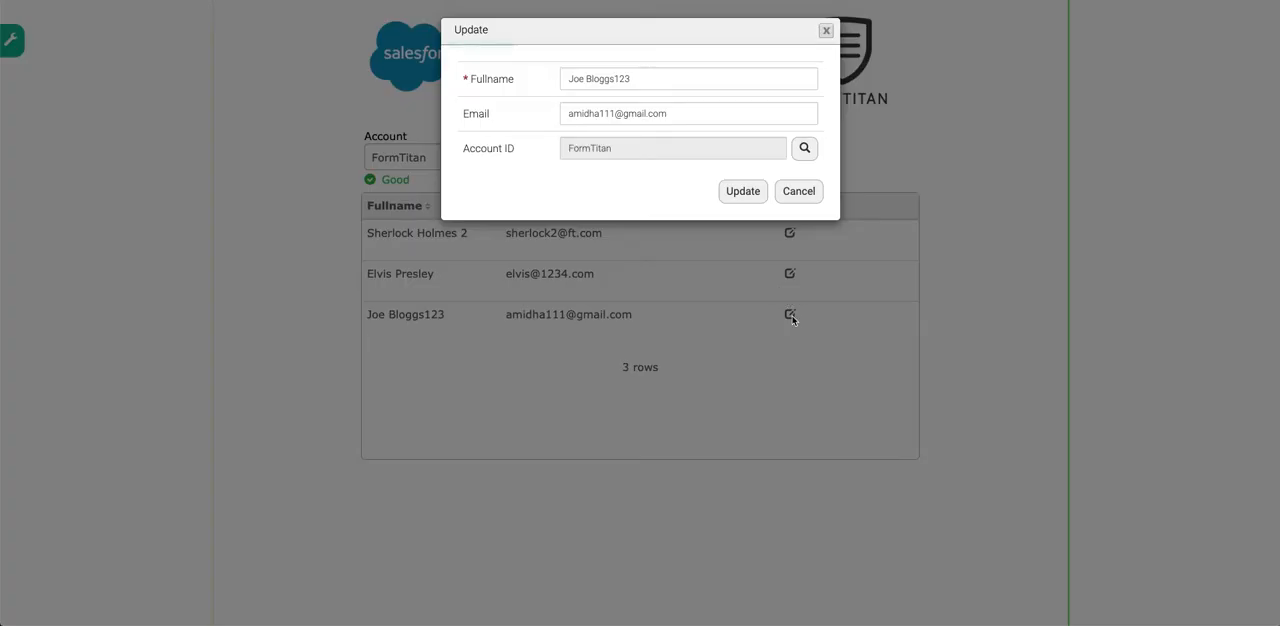
click(800, 196)
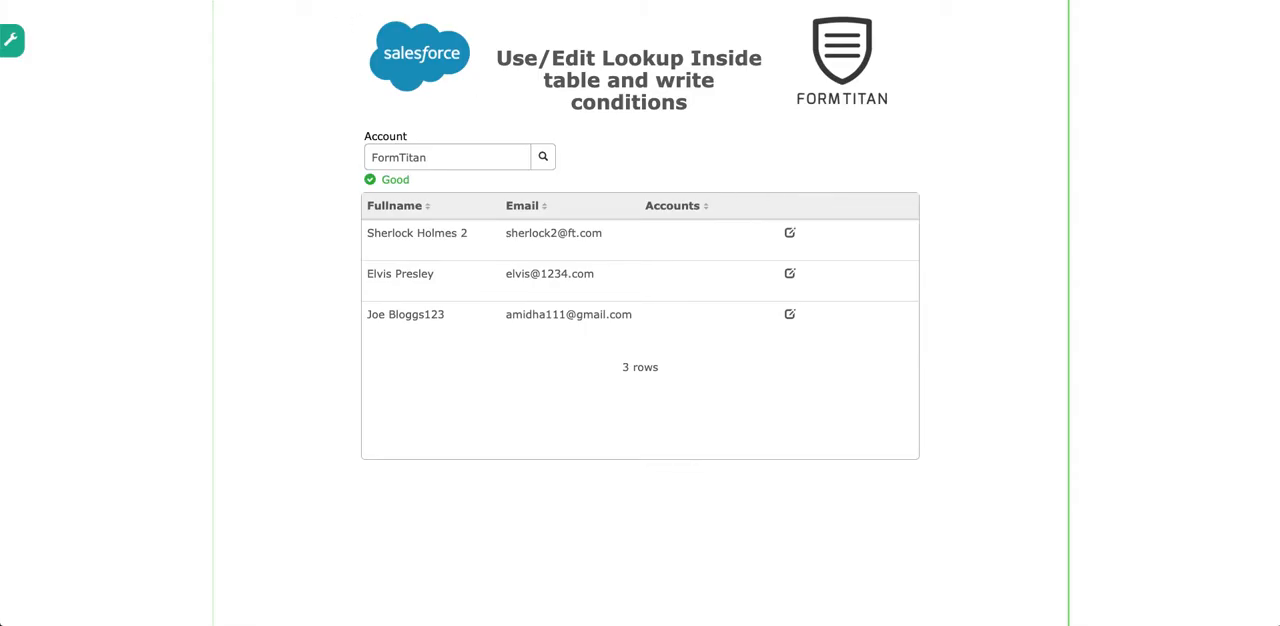
key(super+w)
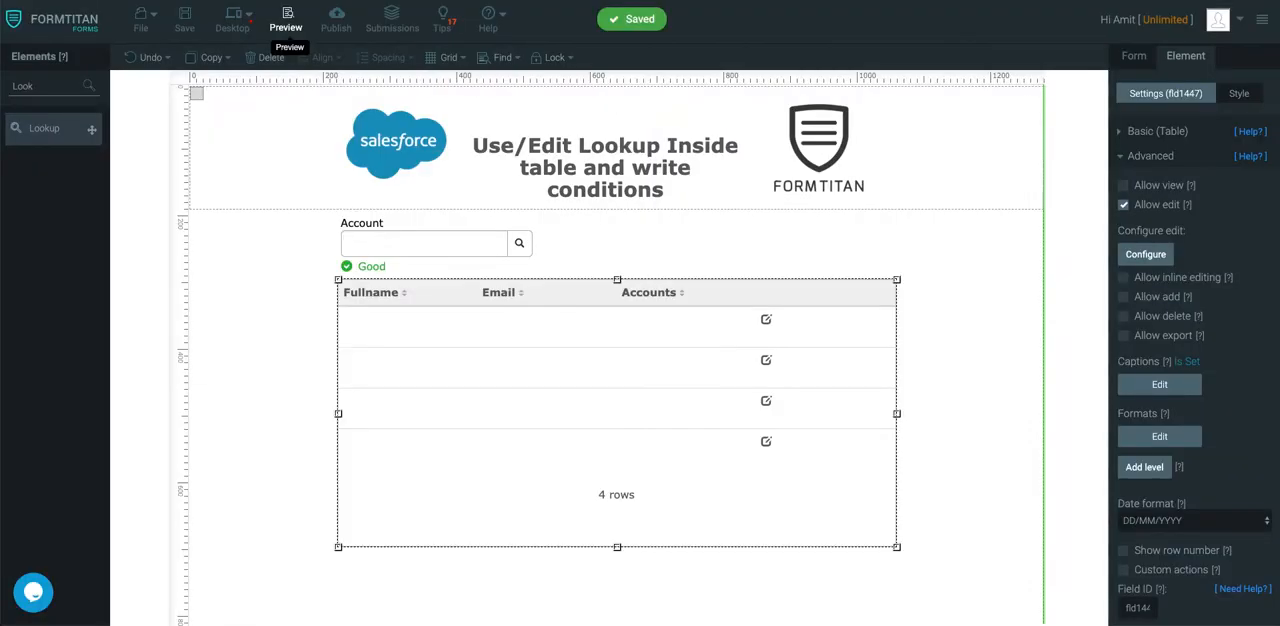
- Map the table's Accounts column to Account ID in the Contact object of the Get From Salesforce settings
click(1149, 62)
click(1163, 249)
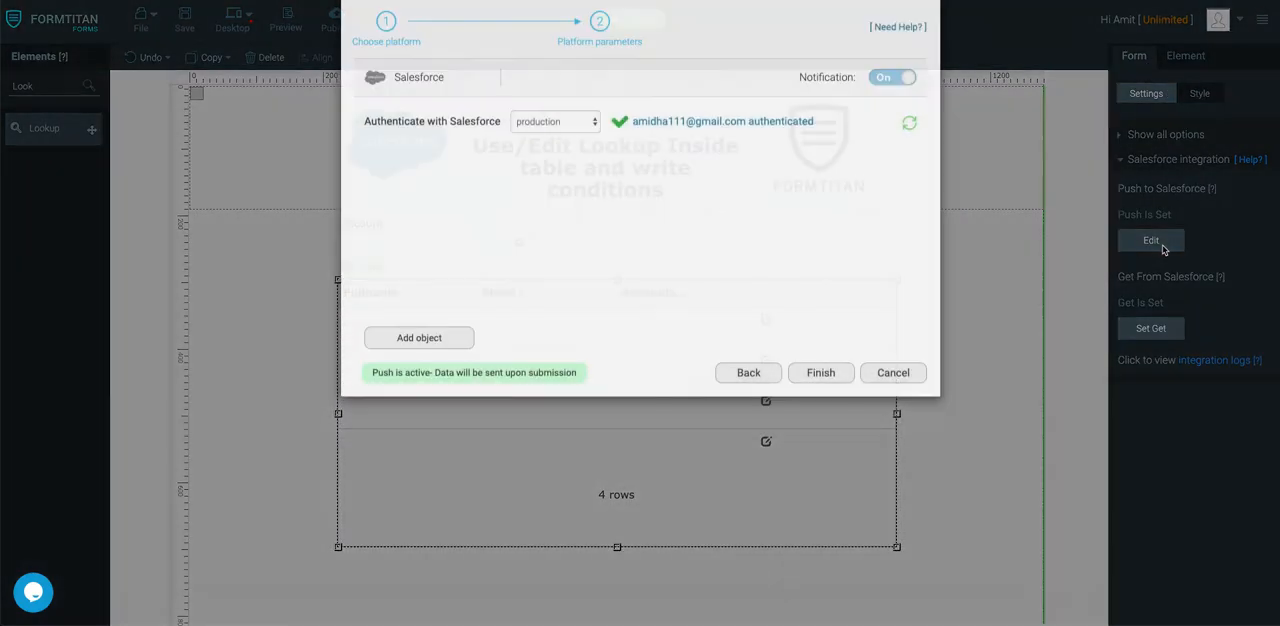
click(917, 420)
click(1151, 328)
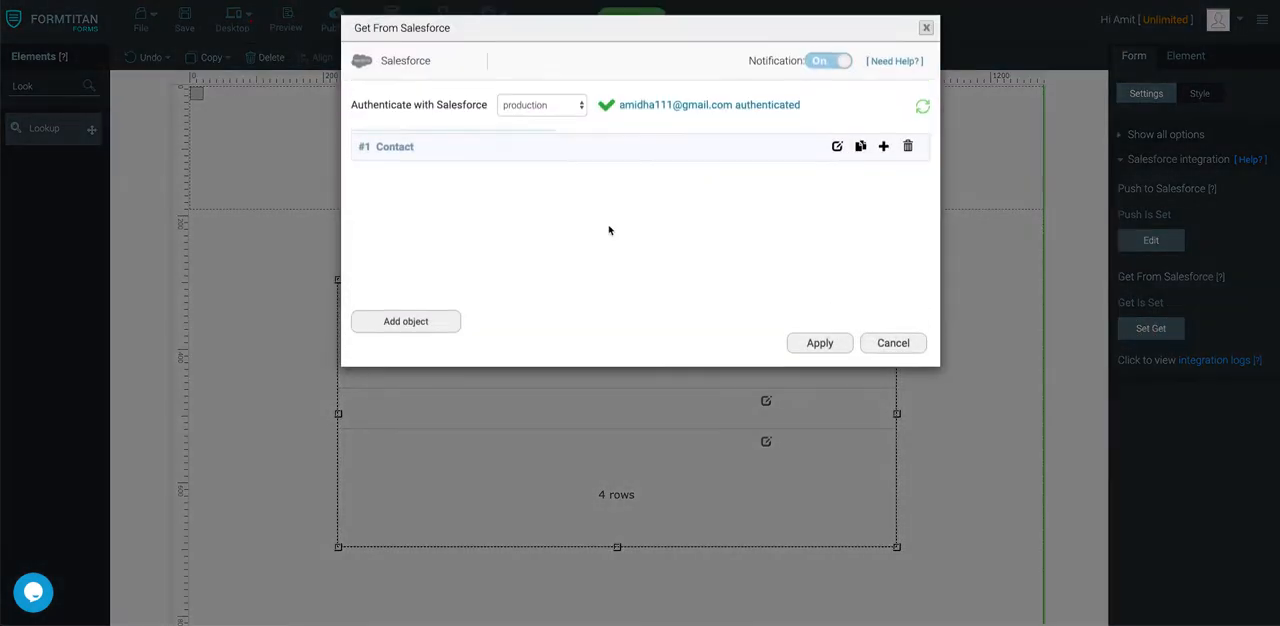
click(837, 144)
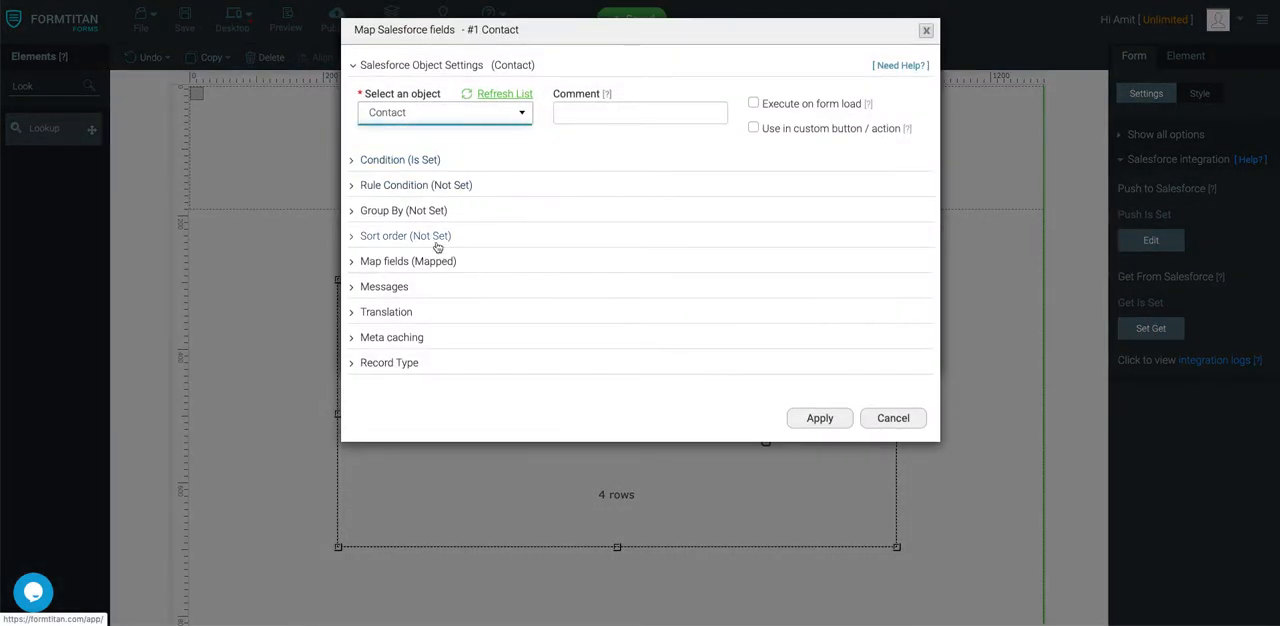
click(425, 261)
click(423, 334)
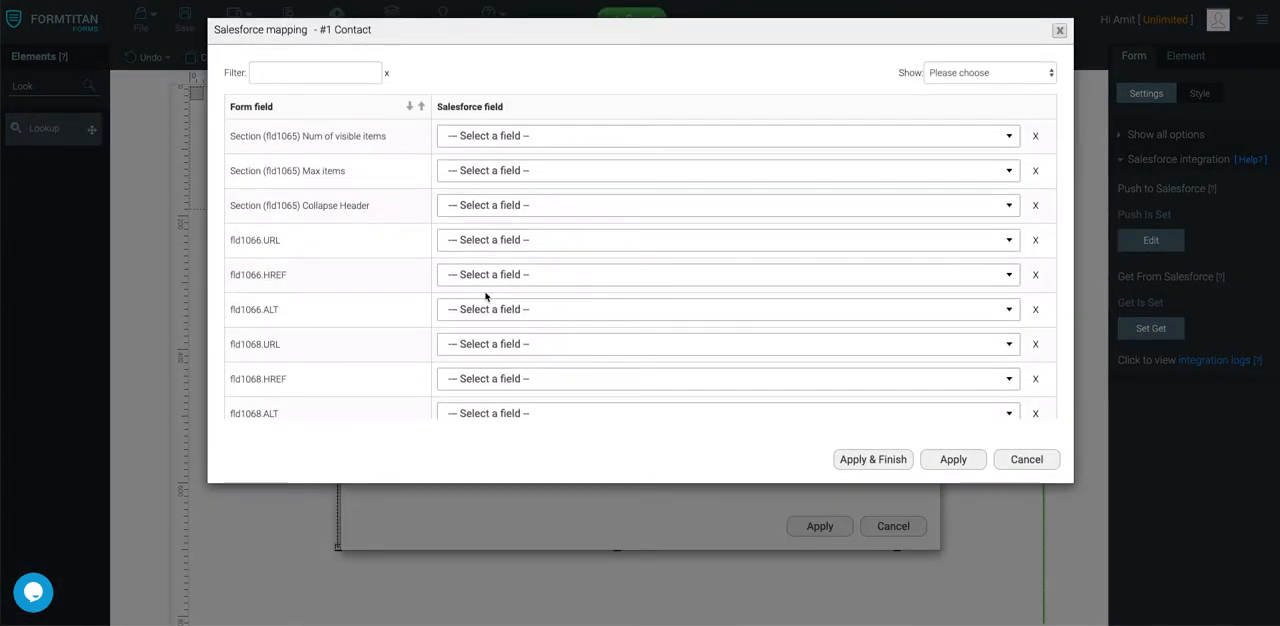
scroll(485, 296, down, 3)
click(506, 318)
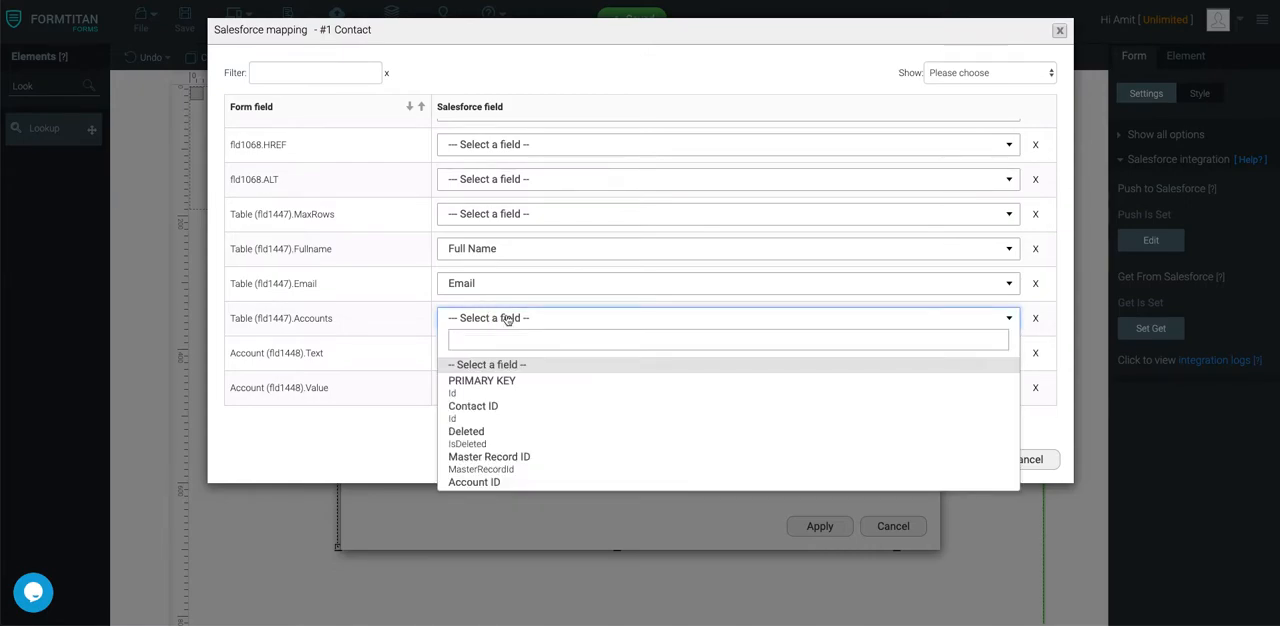
scroll(517, 400, down, 3)
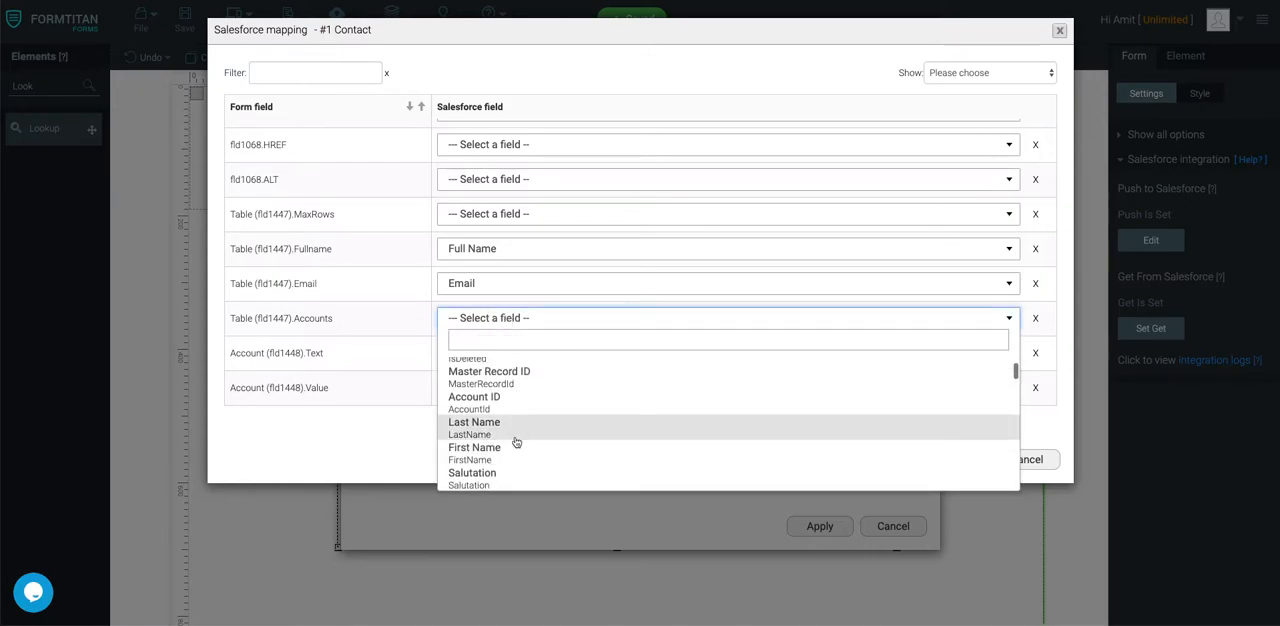
click(521, 405)
- Set the Accounts column's Account reference to Account Name, then apply and finish the mapping
click(697, 318)
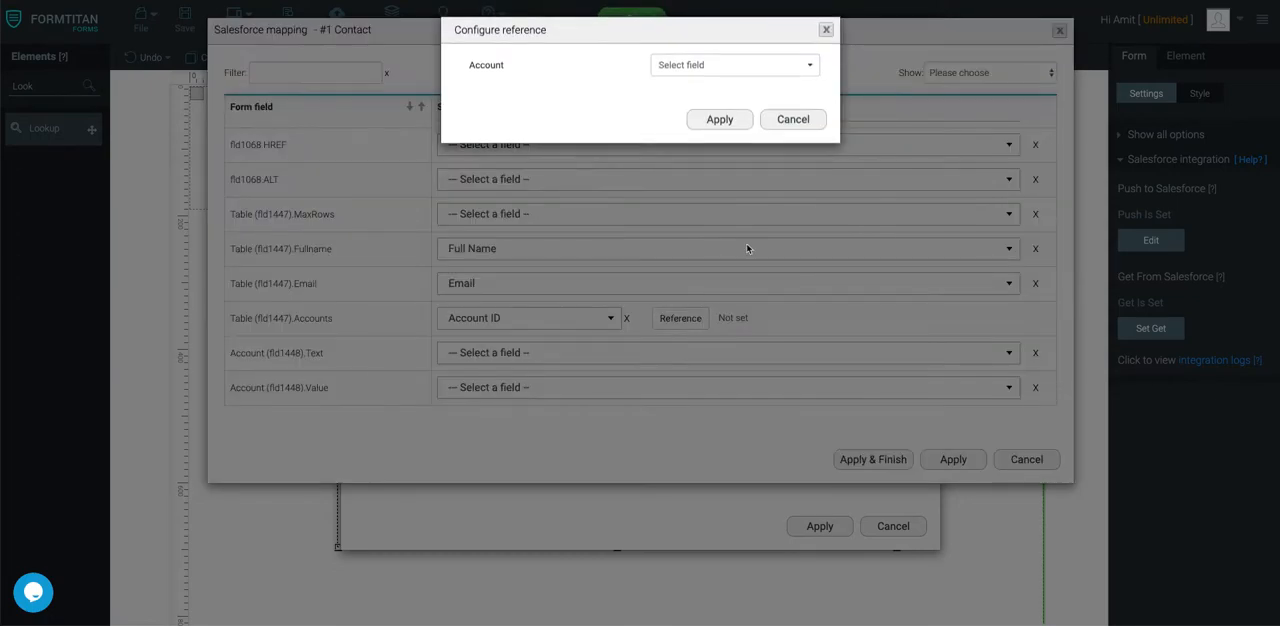
click(723, 66)
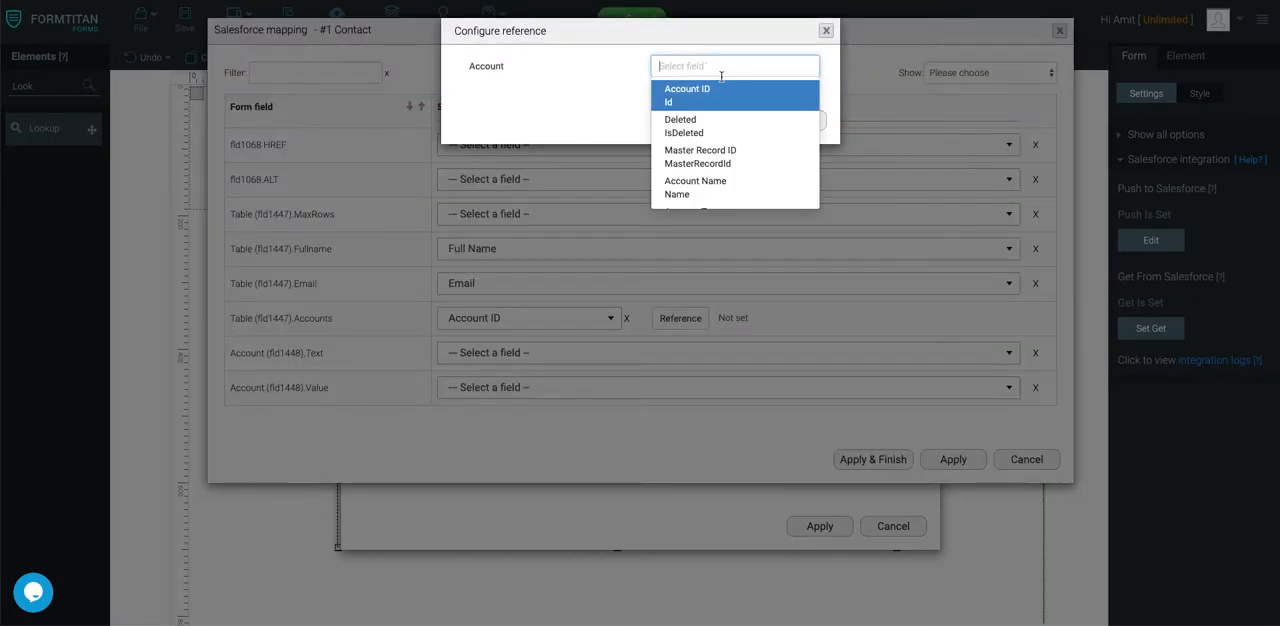
click(709, 190)
click(740, 120)
click(872, 459)
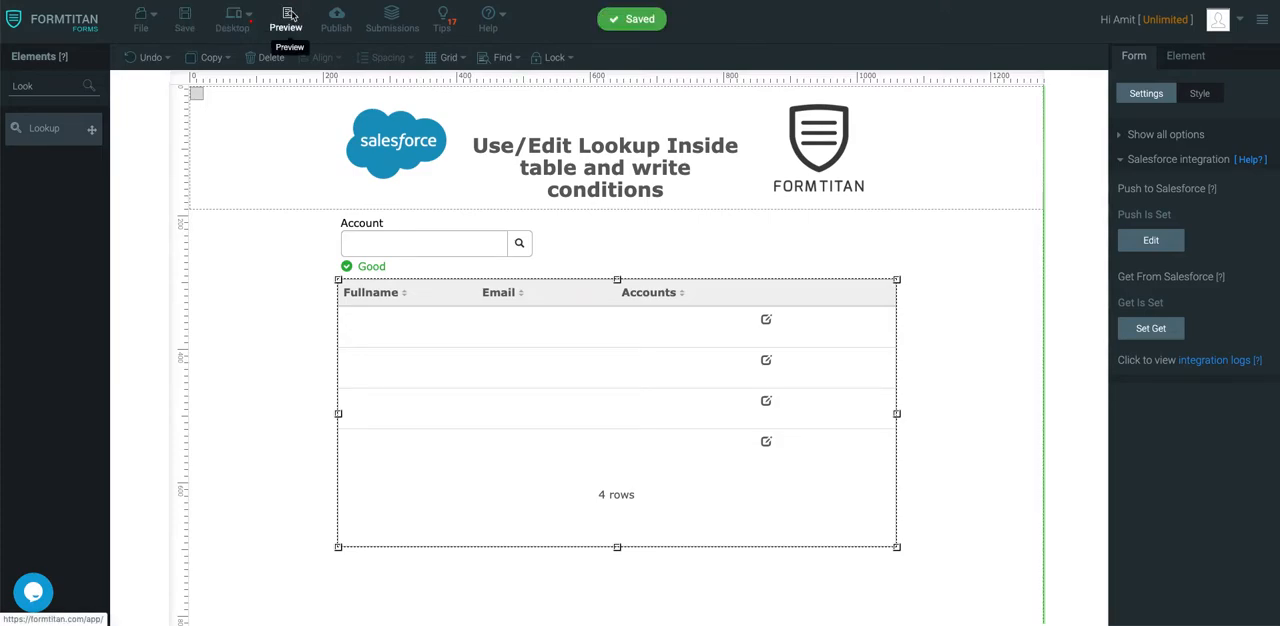
- Preview the form and look up "be" in the Account field to select Betty Nguyen Corporation
click(286, 15)
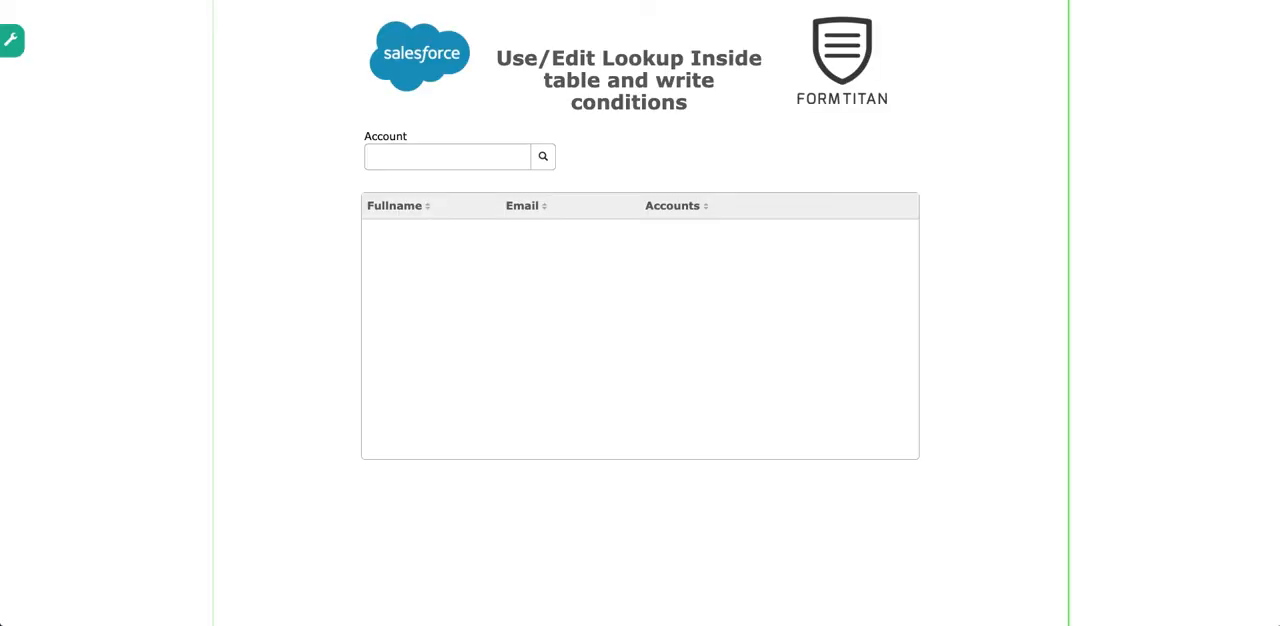
click(524, 166)
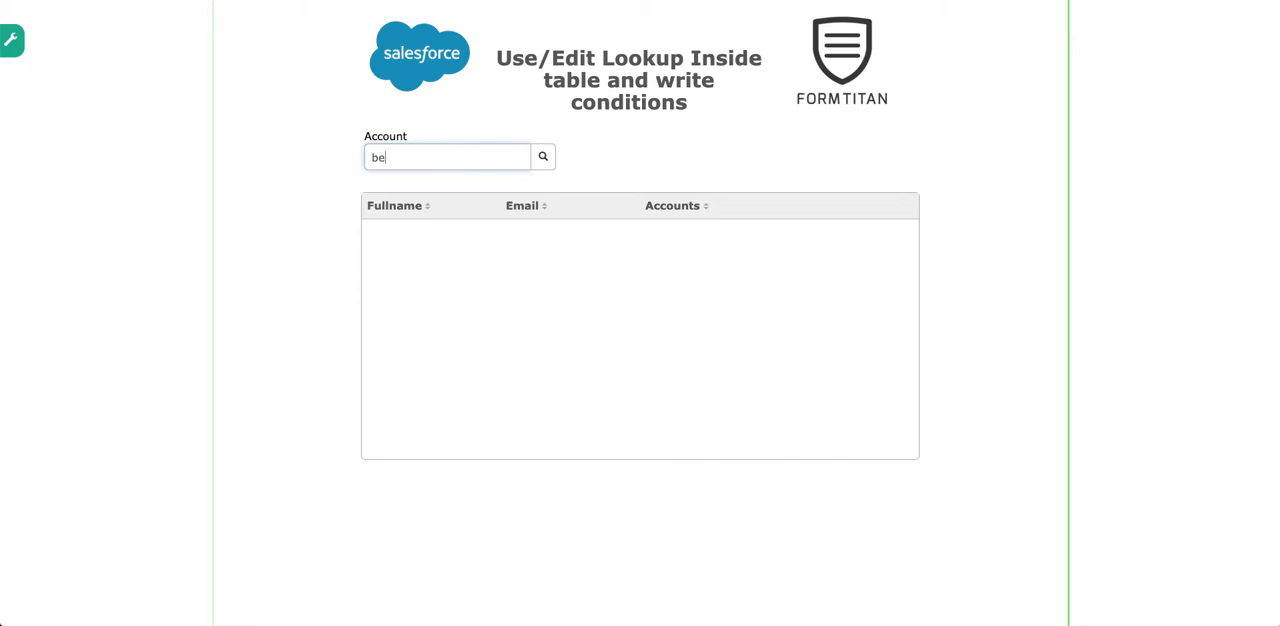
click(441, 182)
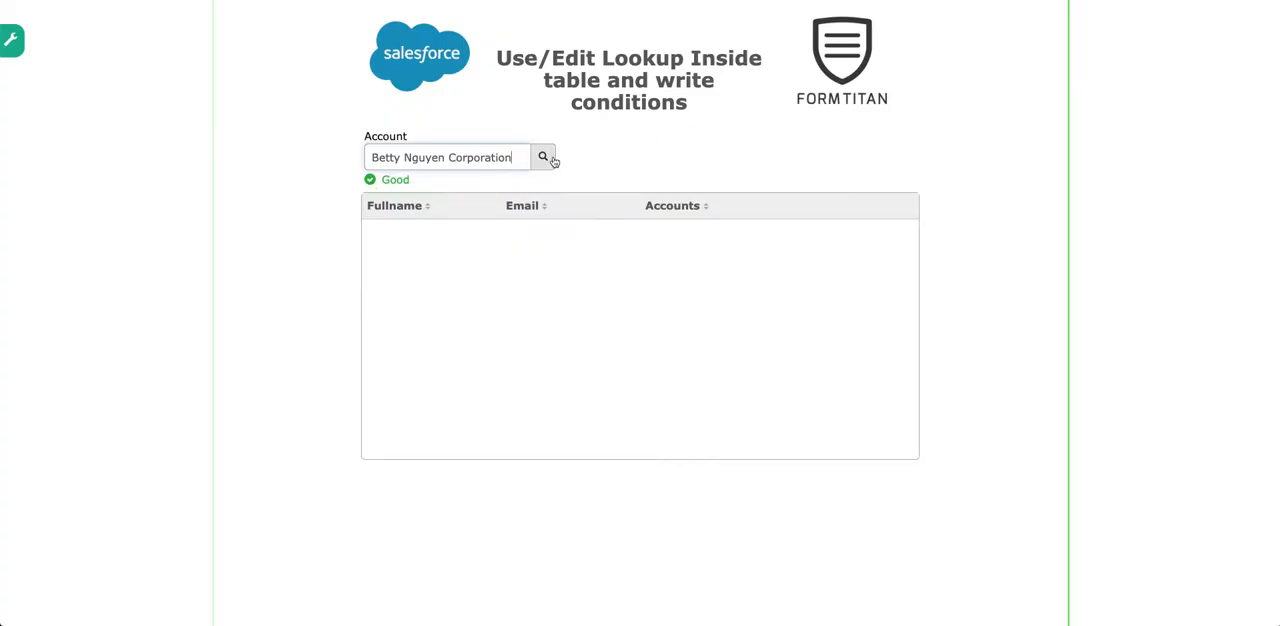
- Replace the form's Account lookup value by searching for "for" and selecting FormTitan
drag(518, 158, 277, 137)
text(for)
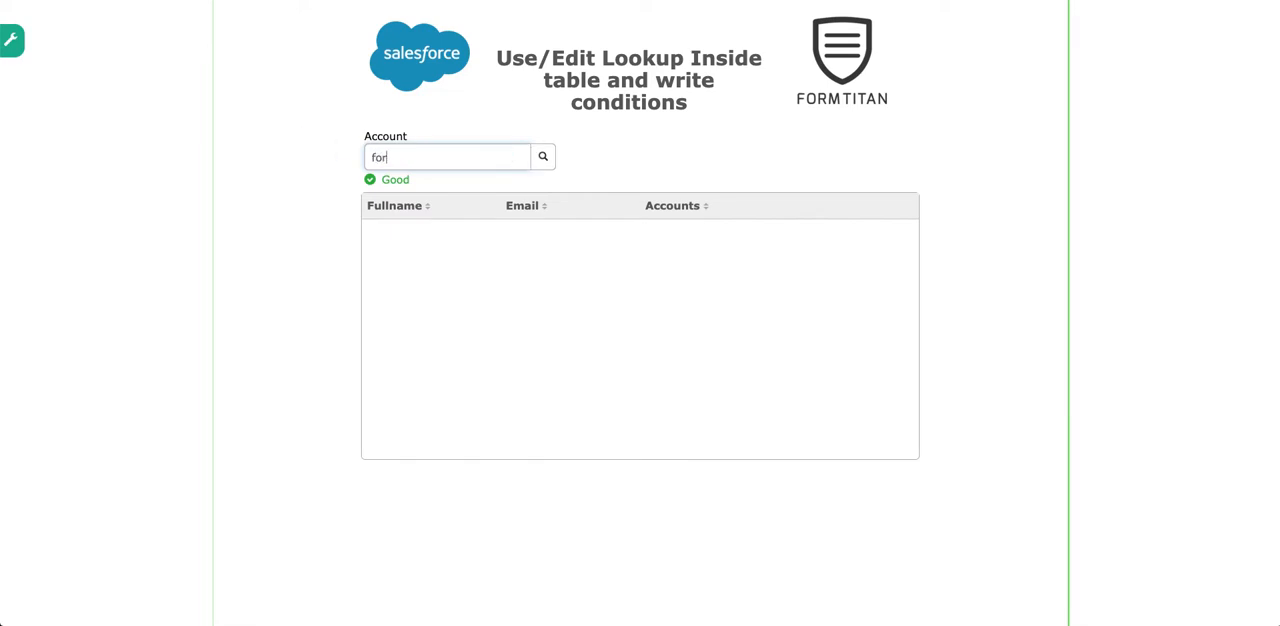
click(395, 201)
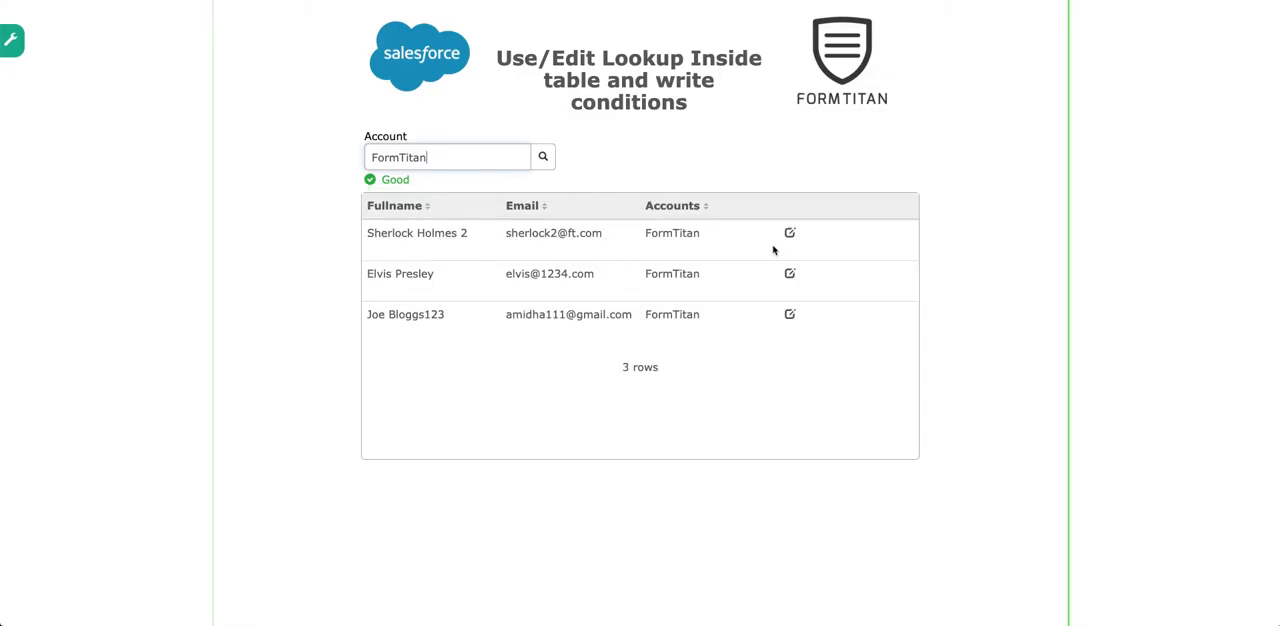
- Examine the account choices offered by the third contact's Account ID lookup, then close the lookup and cancel the update
click(790, 314)
click(804, 148)
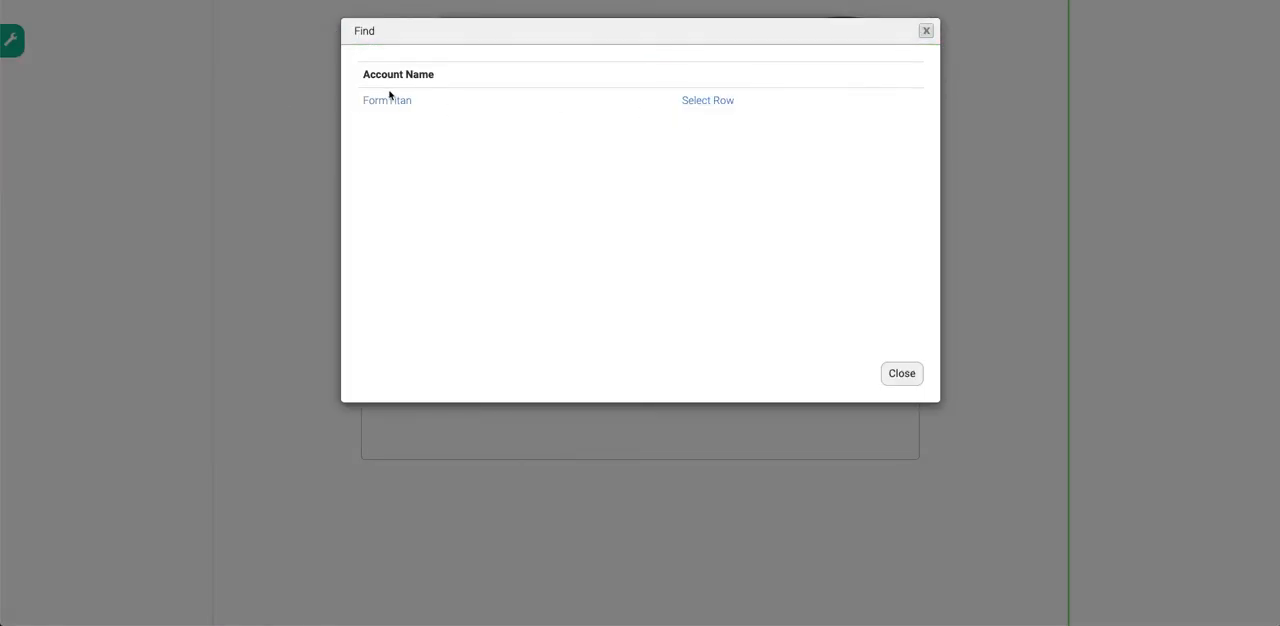
click(912, 377)
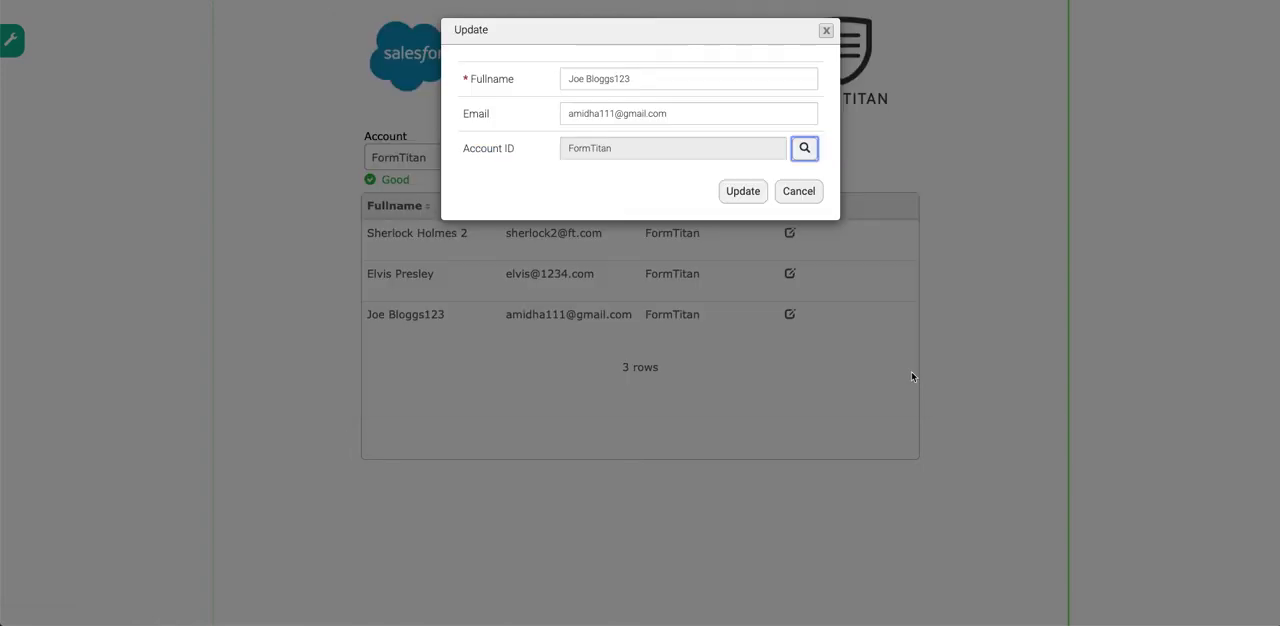
click(799, 191)
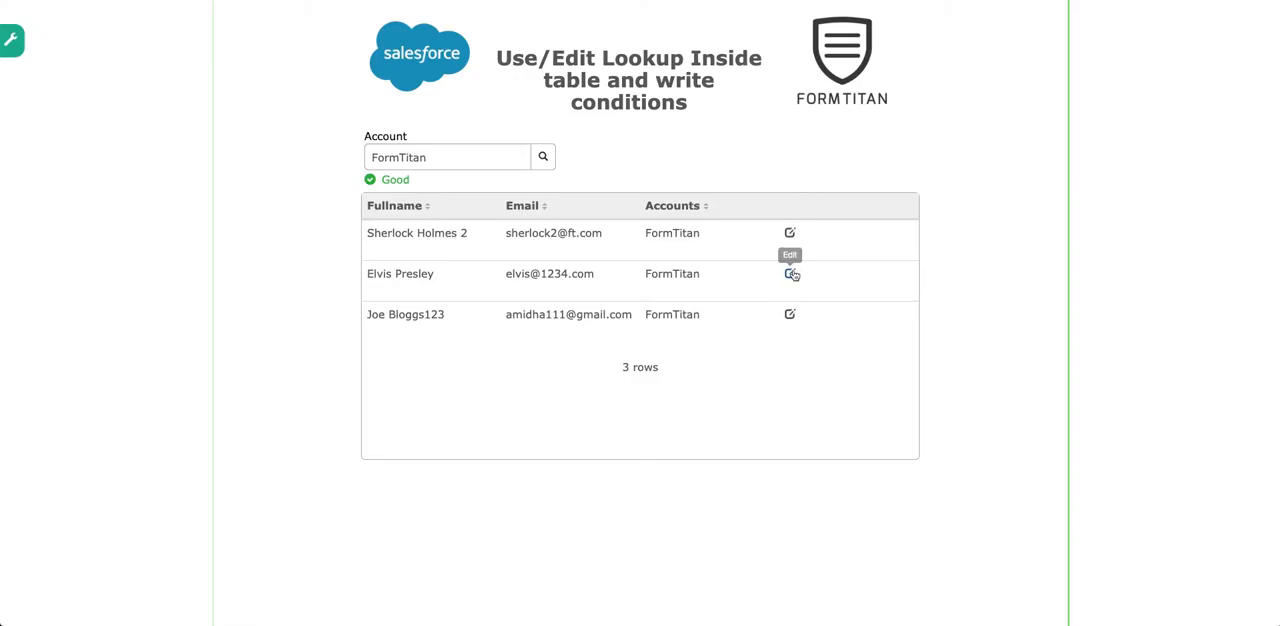
- View the second contact's editable fields and cancel, and open the first contact's record to inspect its Account ID field
click(790, 273)
click(810, 194)
click(790, 233)
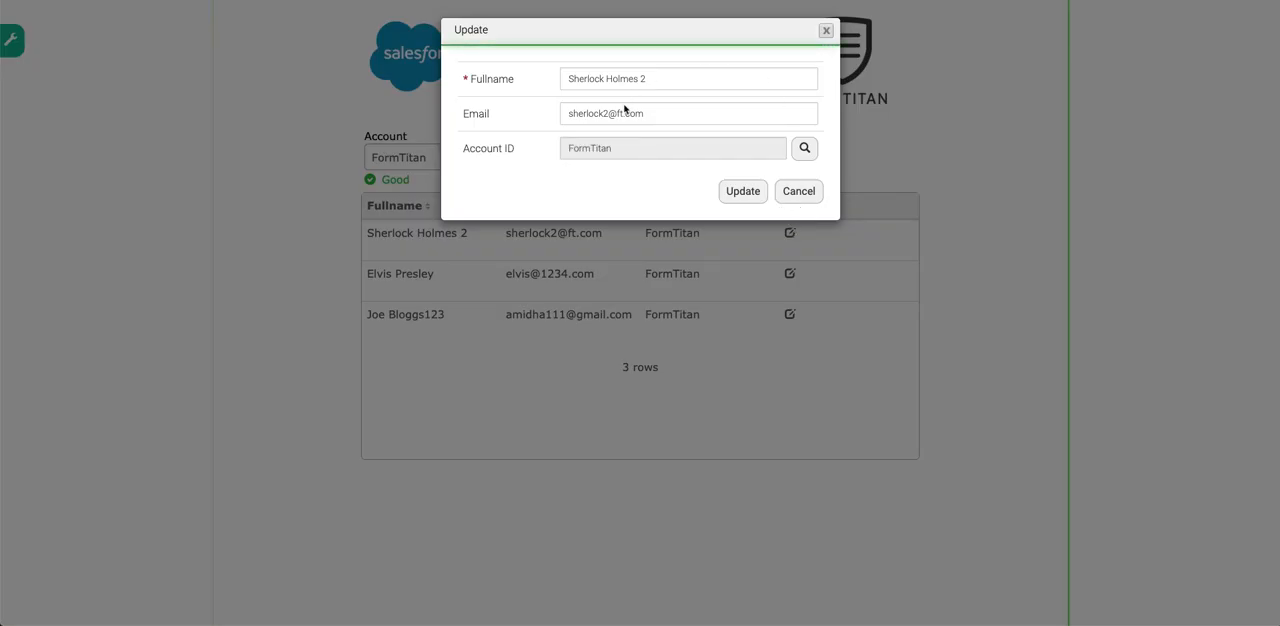
click(748, 156)
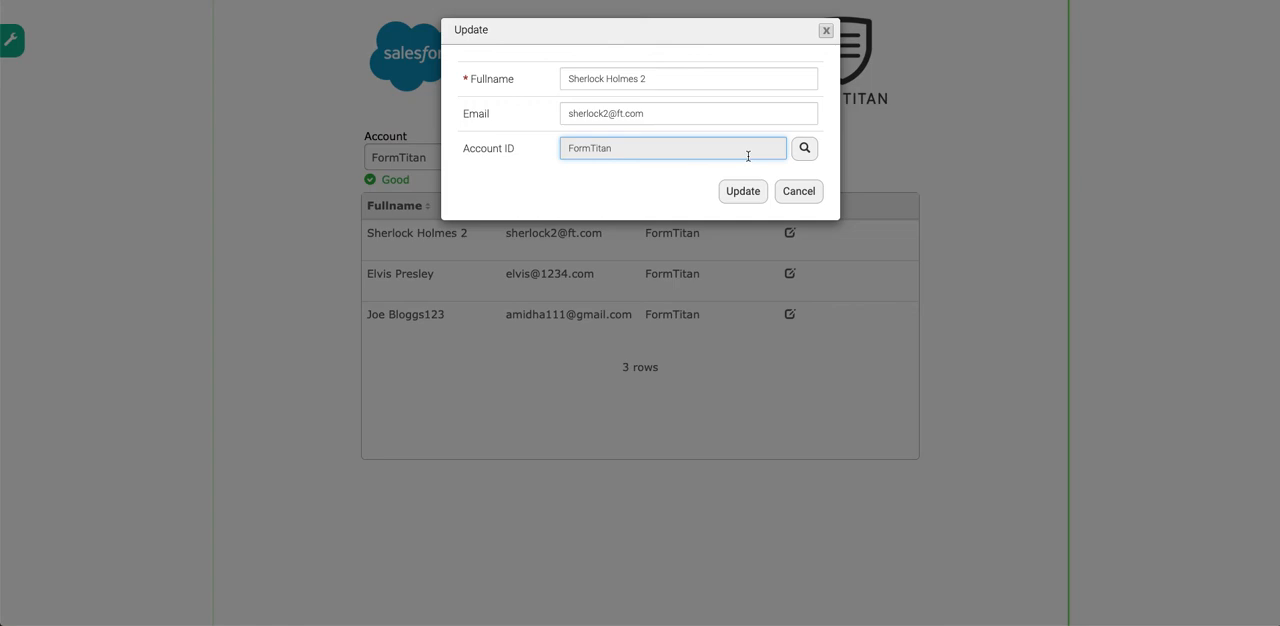